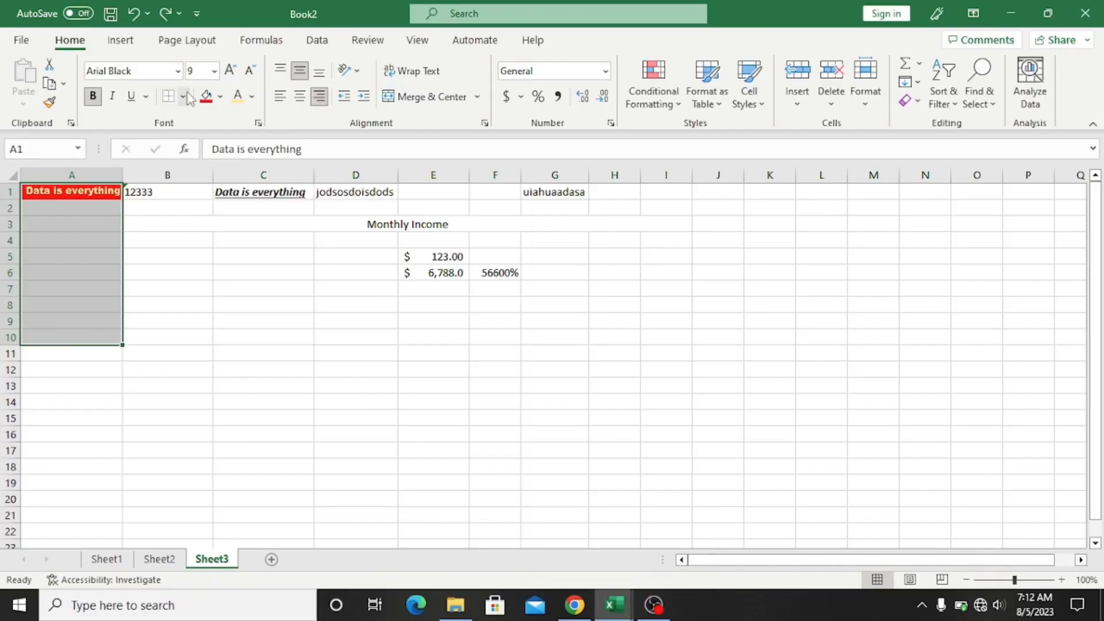
Step: Switch the ribbon to the Insert tab for the Book2 workbook on Sheet3
click(122, 41)
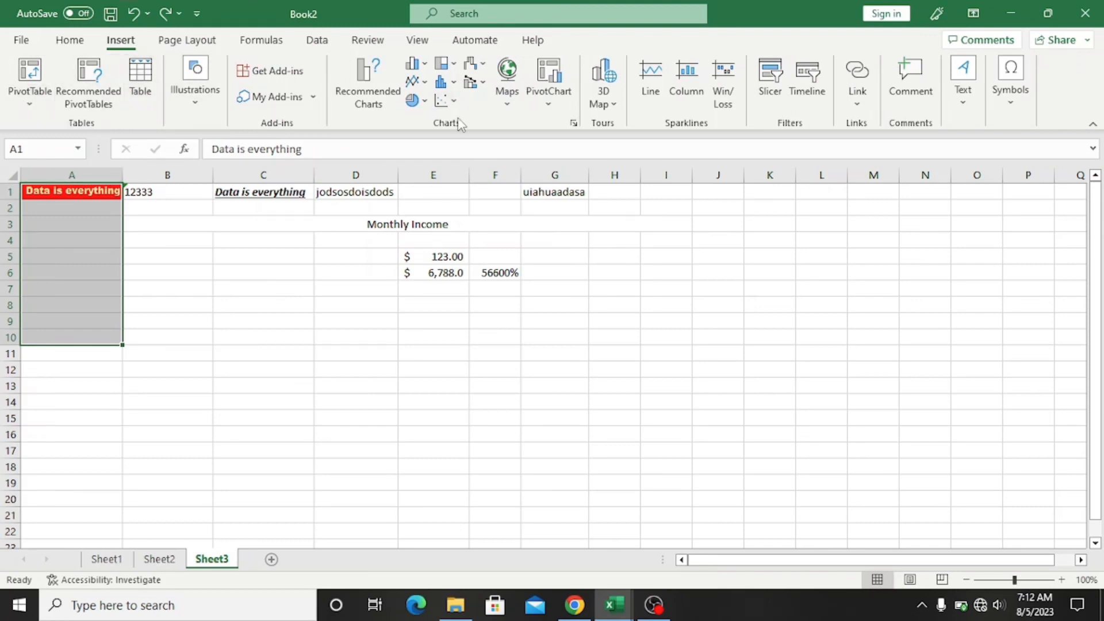
Step: Choose Table from the Insert ribbon to begin converting A1:A10 into a table
click(140, 97)
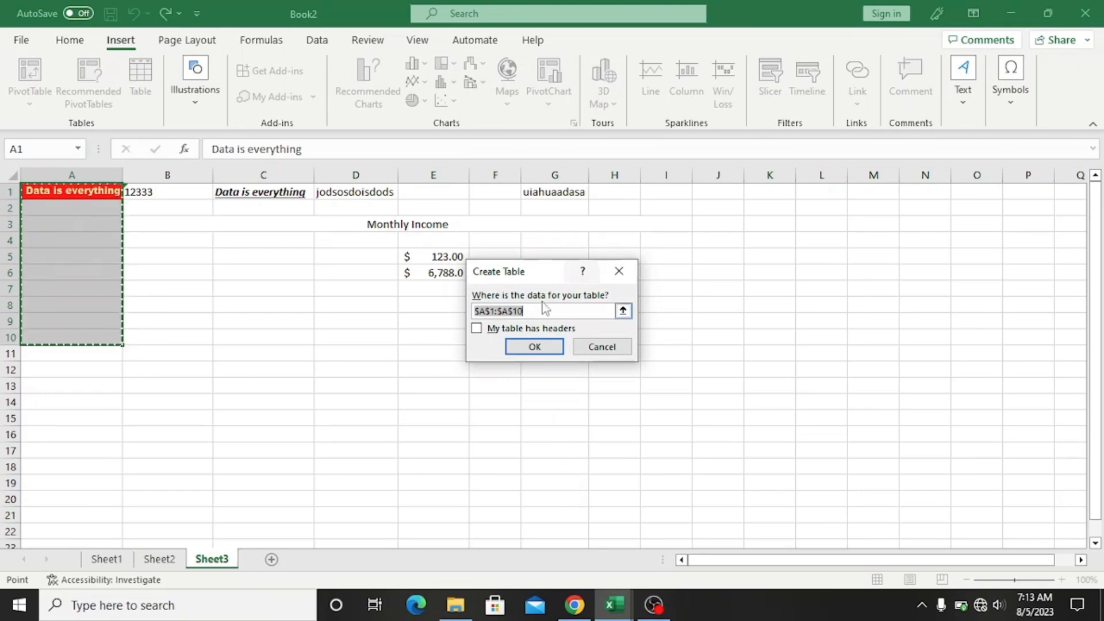
Step: Create the table over A1:I20 with 'My table has headers' ticked
click(478, 314)
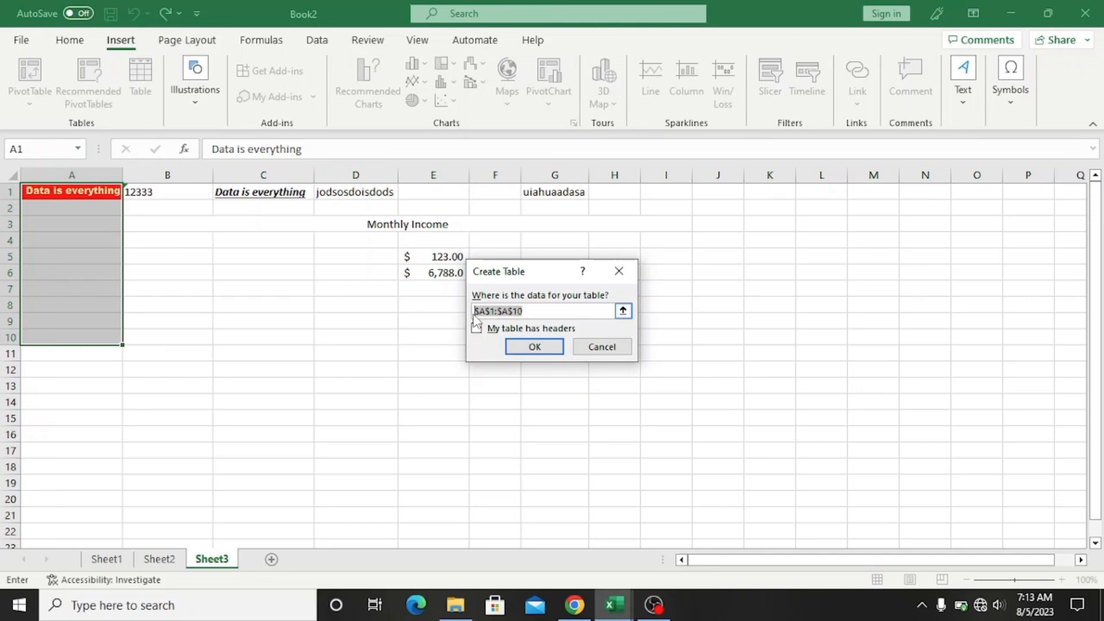
text(A)
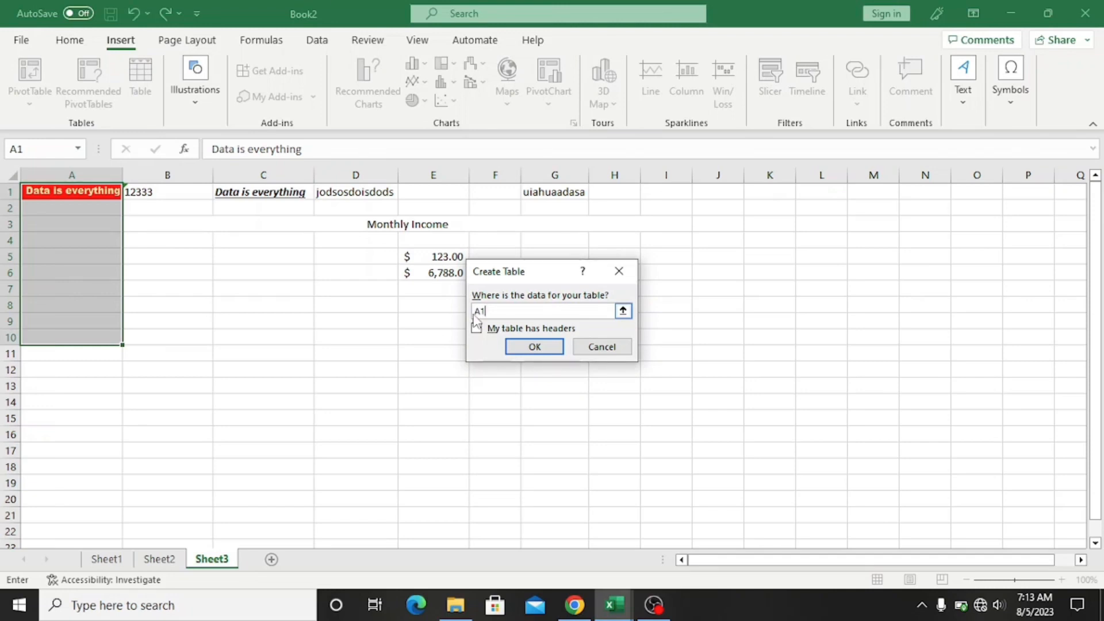
text(1:G20)
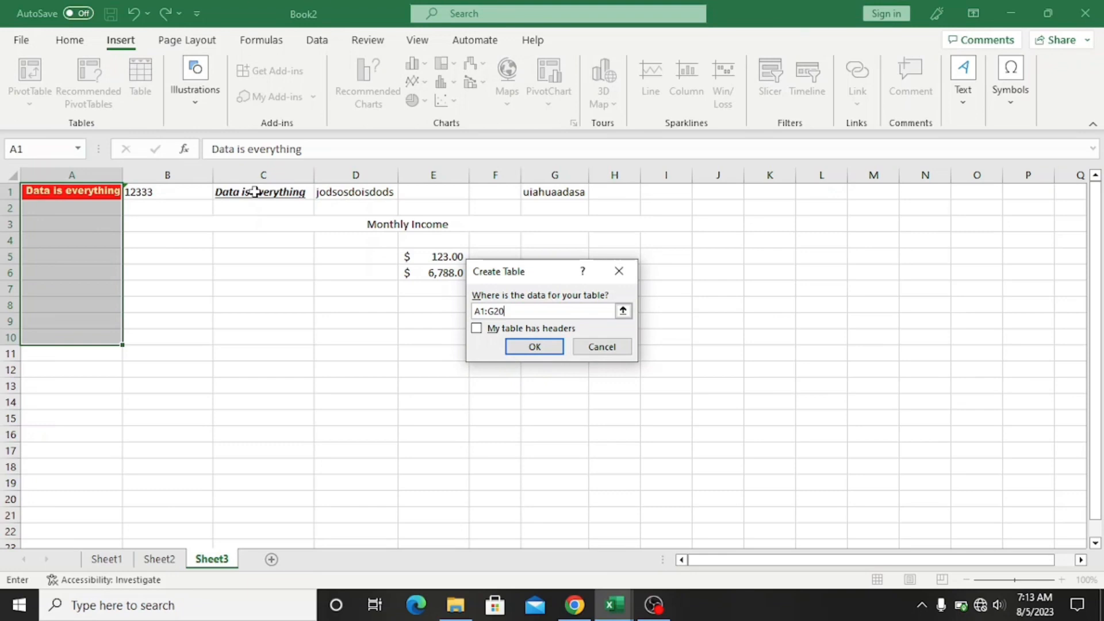
click(476, 329)
click(530, 347)
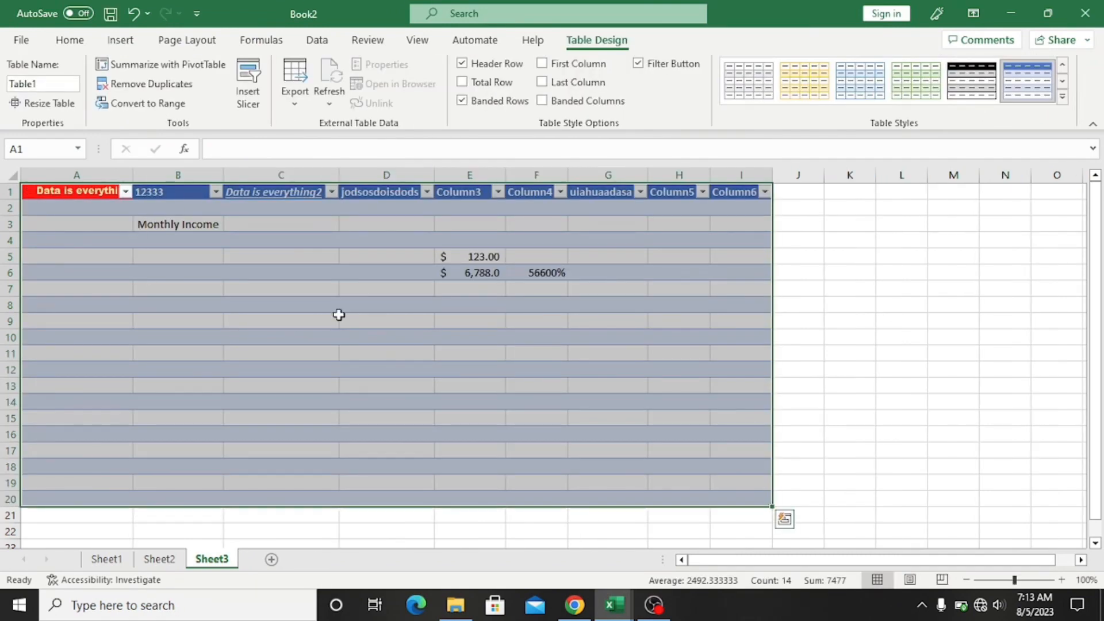
Step: Select Table1 and open Resize Table, showing its current range $A$1:$I$20
click(910, 331)
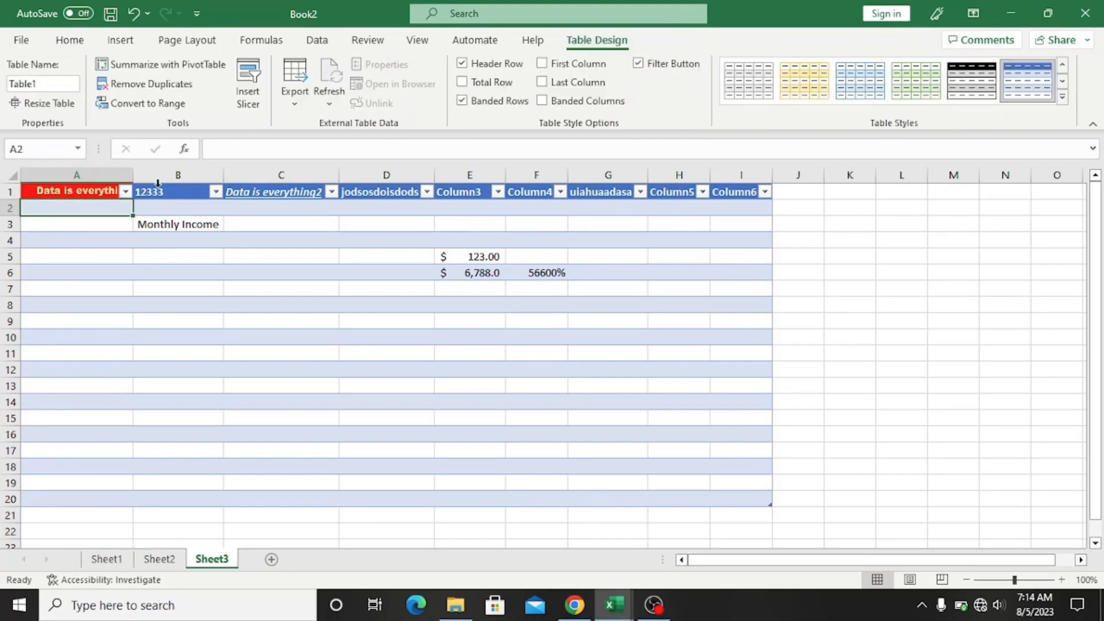
click(46, 84)
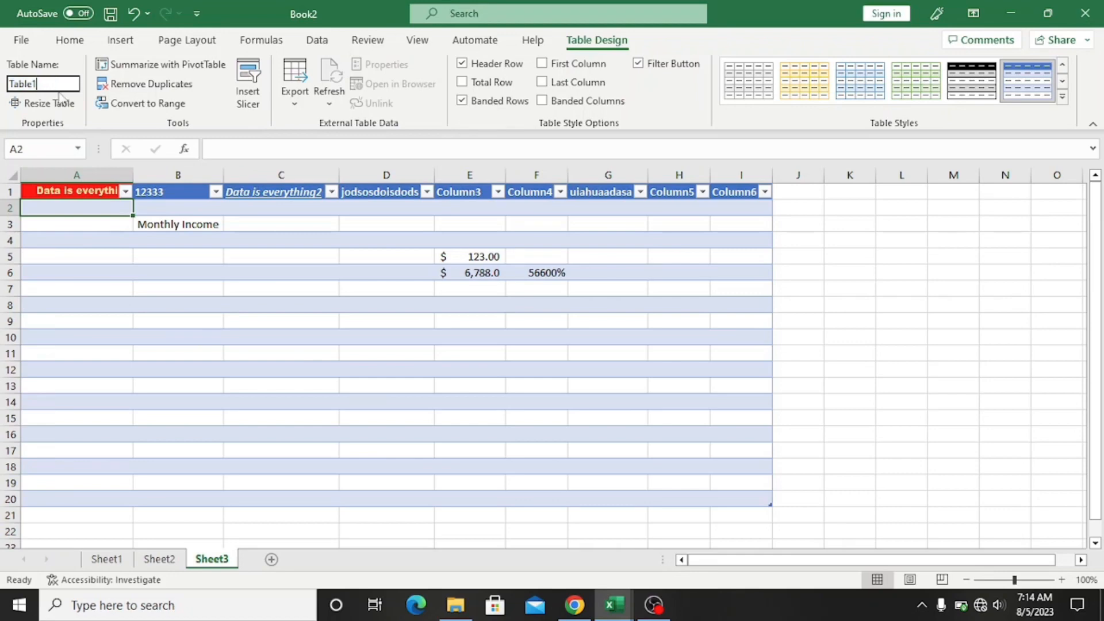
click(43, 103)
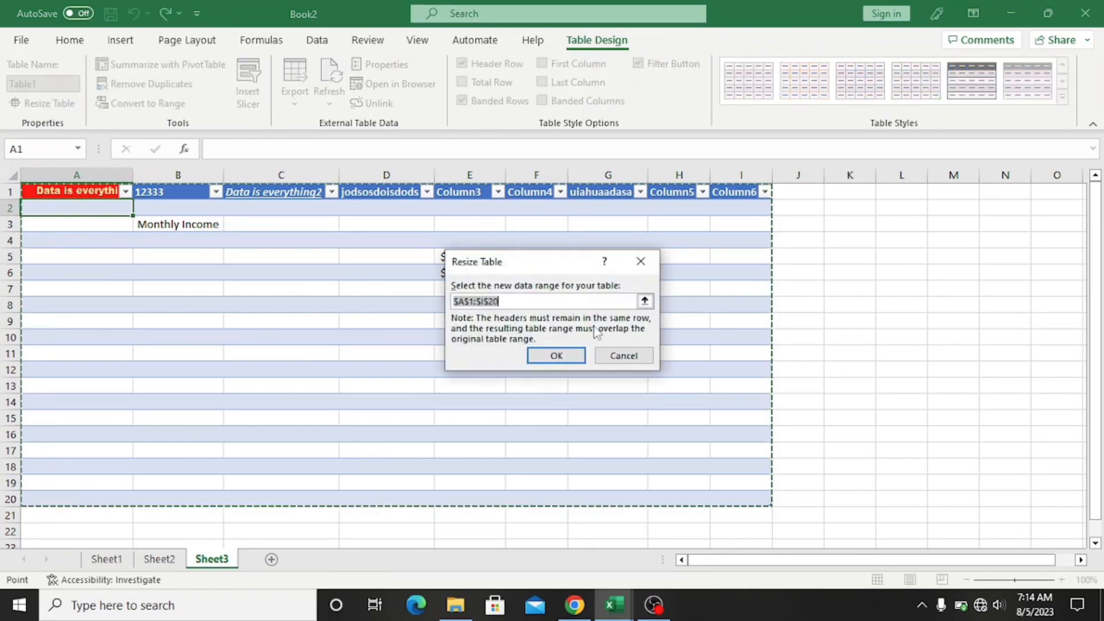
Step: Change Table1's range to $A$1:$I$21 and confirm it
click(529, 300)
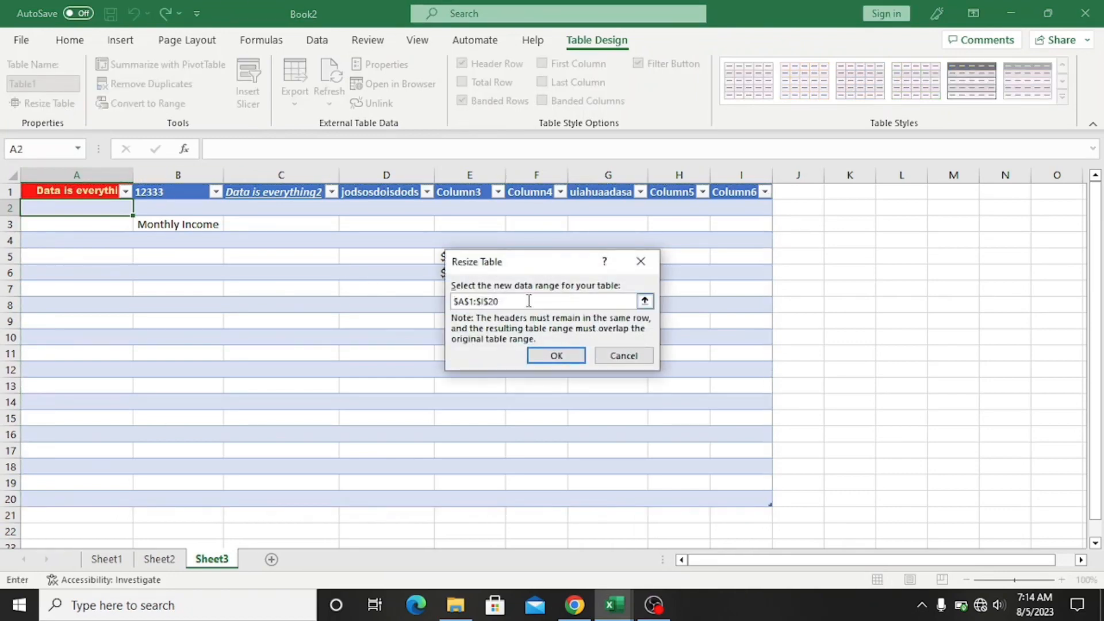
click(556, 355)
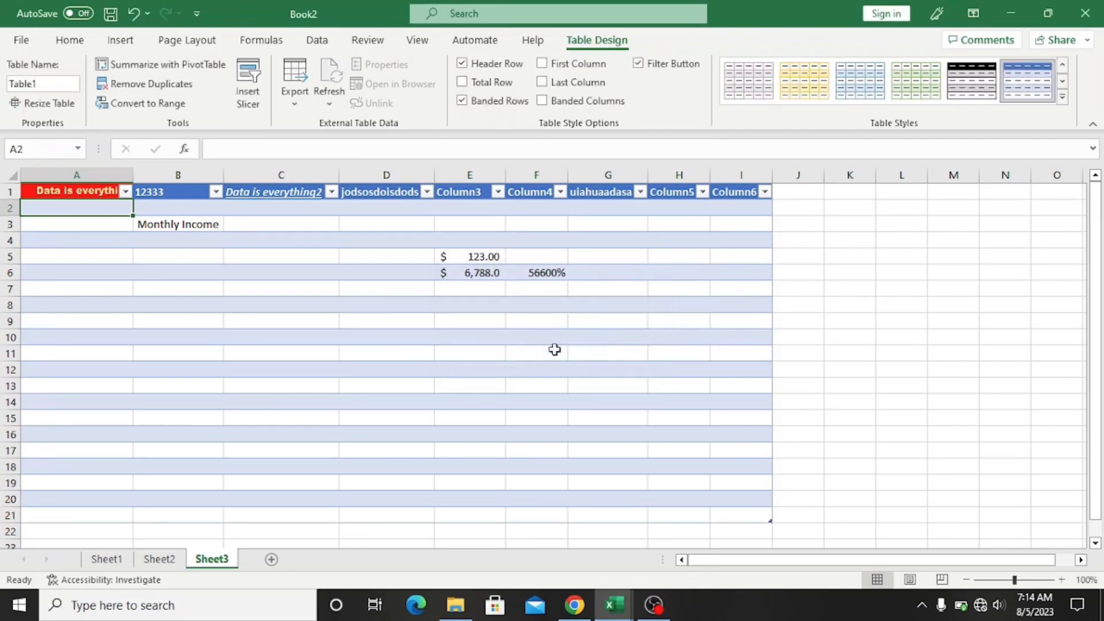
click(581, 449)
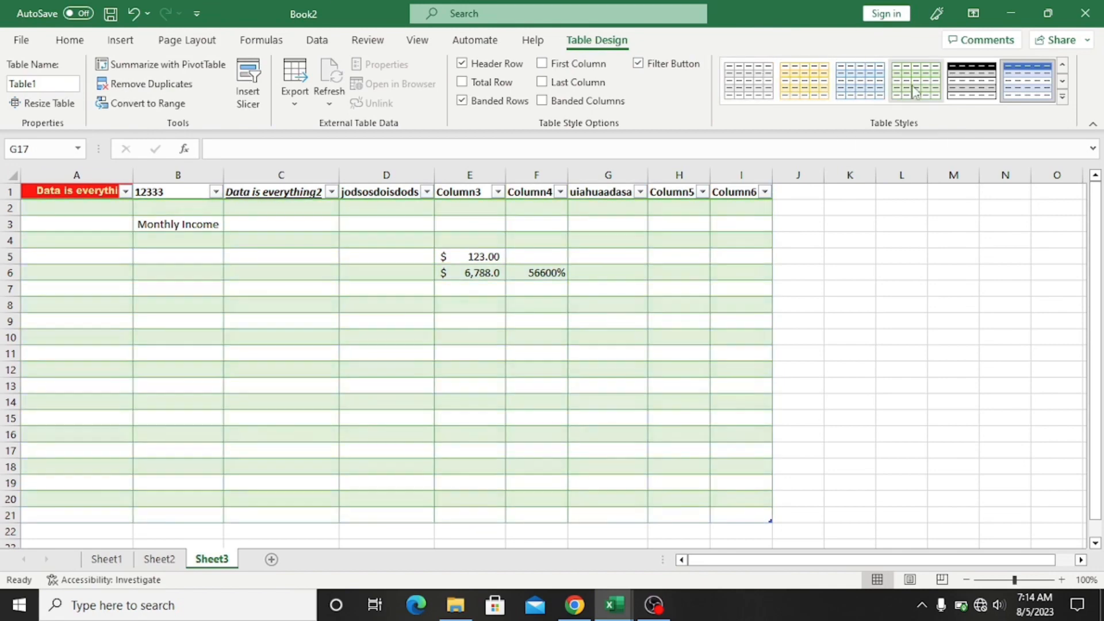
Step: Apply a Medium table style with gray banded rows to Table1
click(1062, 96)
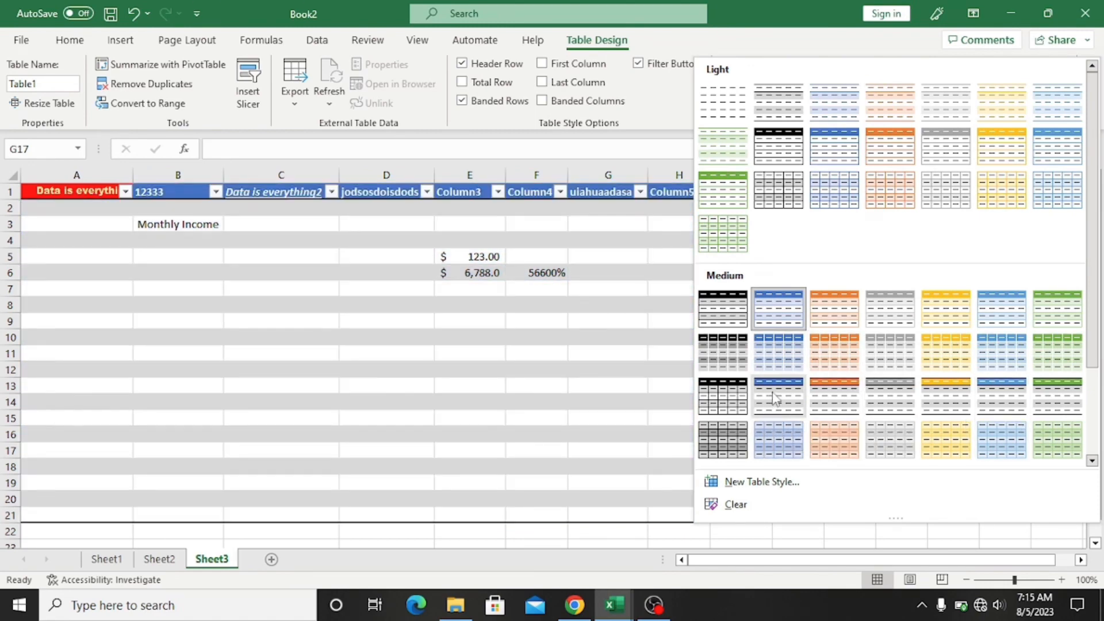
click(775, 397)
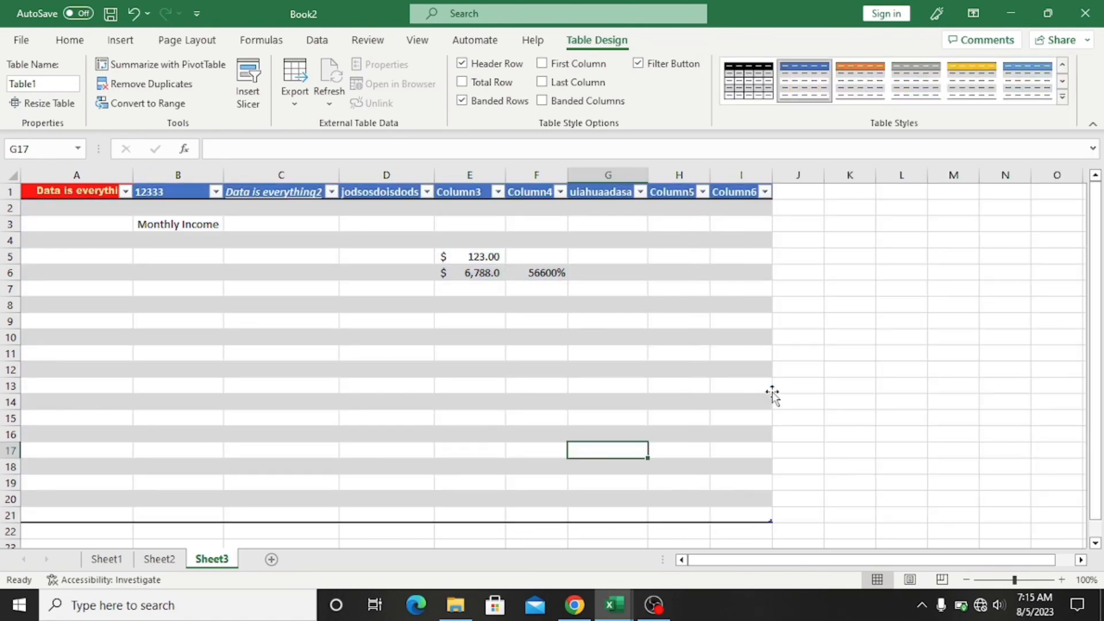
click(536, 344)
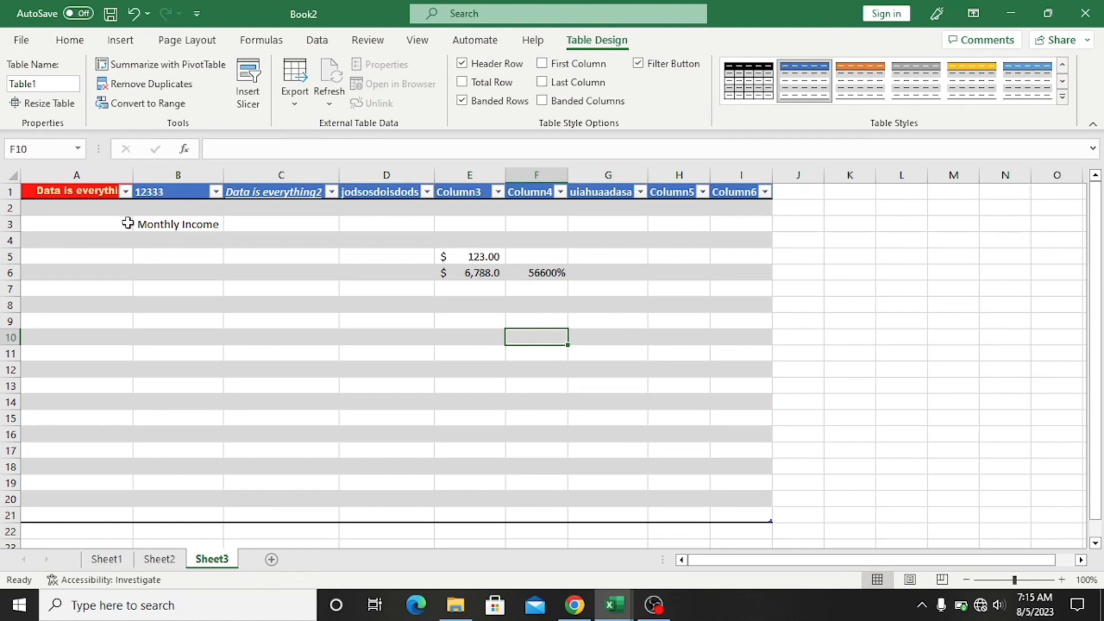
Step: Select the whole table's contents and delete them
click(128, 241)
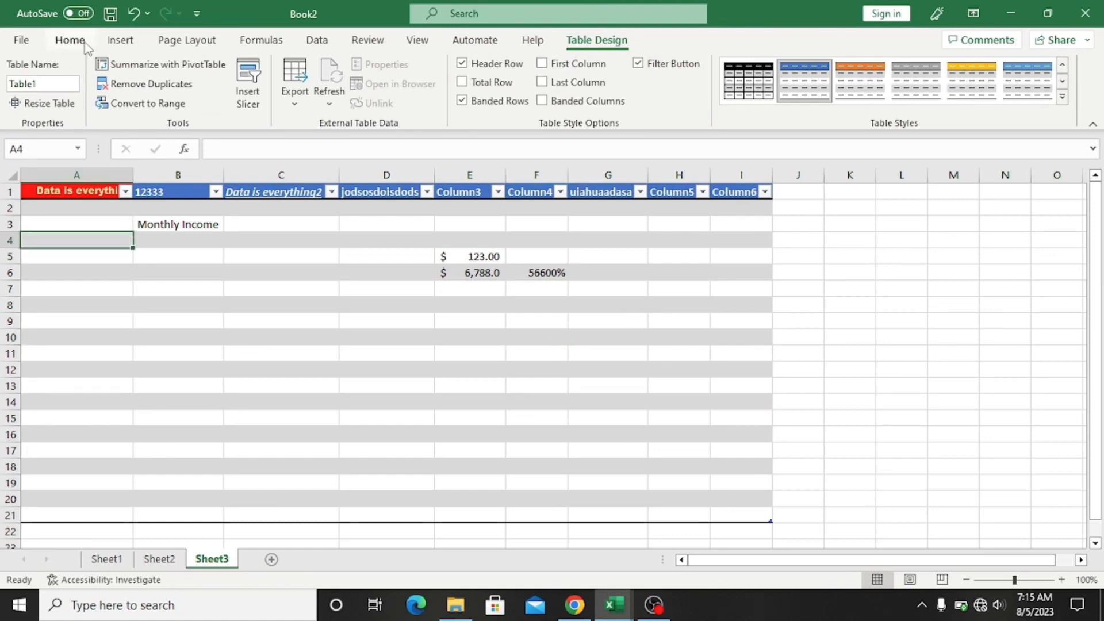
click(120, 41)
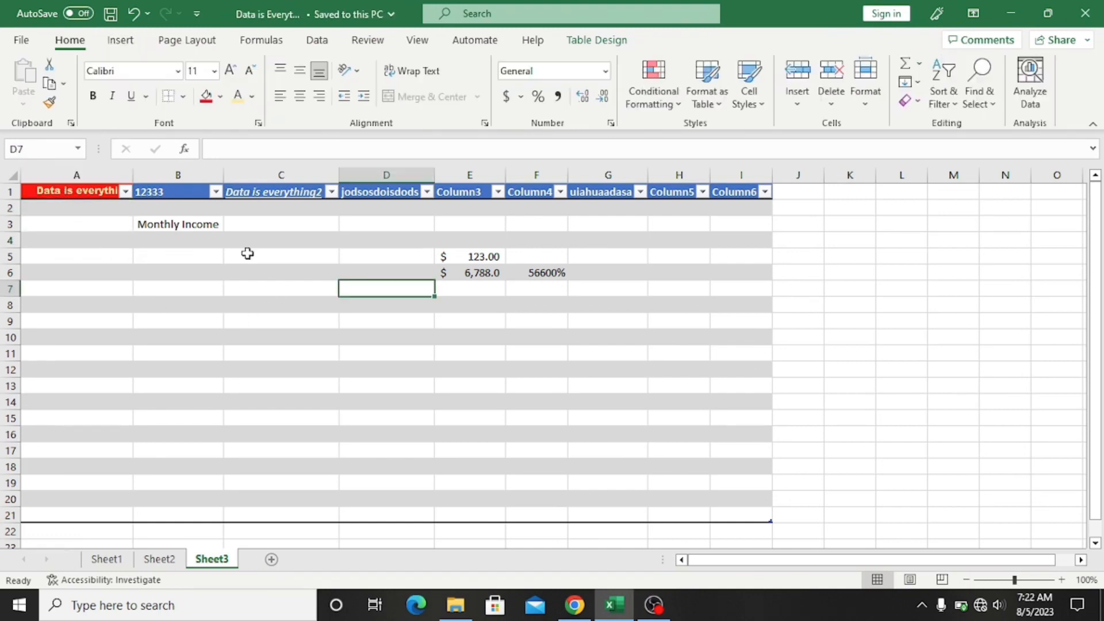
drag(77, 192, 734, 492)
key(Delete)
Step: Title the first three headers FIRST NAME, LAST NAME and CONTACT INFO
click(113, 204)
click(99, 191)
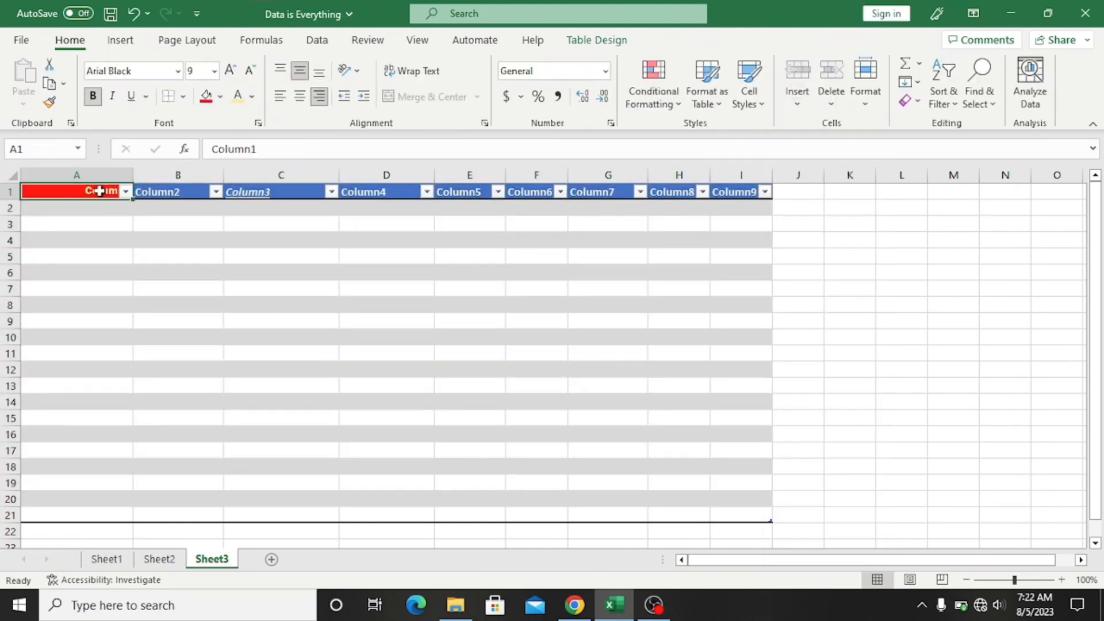
text(NAME)
click(203, 190)
click(92, 191)
text(FIRST NNAM)
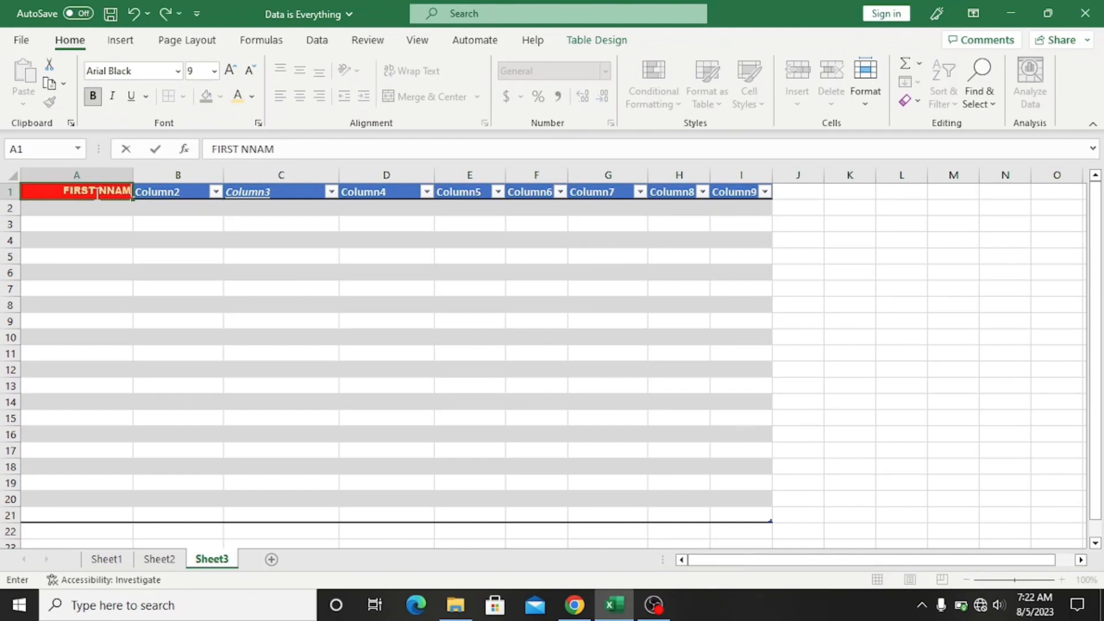
key(BackSpace)
key(BackSpace)
key(BackSpace)
text(AME)
click(183, 193)
text(LAST NAME)
click(273, 191)
text(CONTACT INFO.)
Step: Remove stray italic, underline and red fill, giving A1 the same blue header fill
click(131, 96)
click(112, 96)
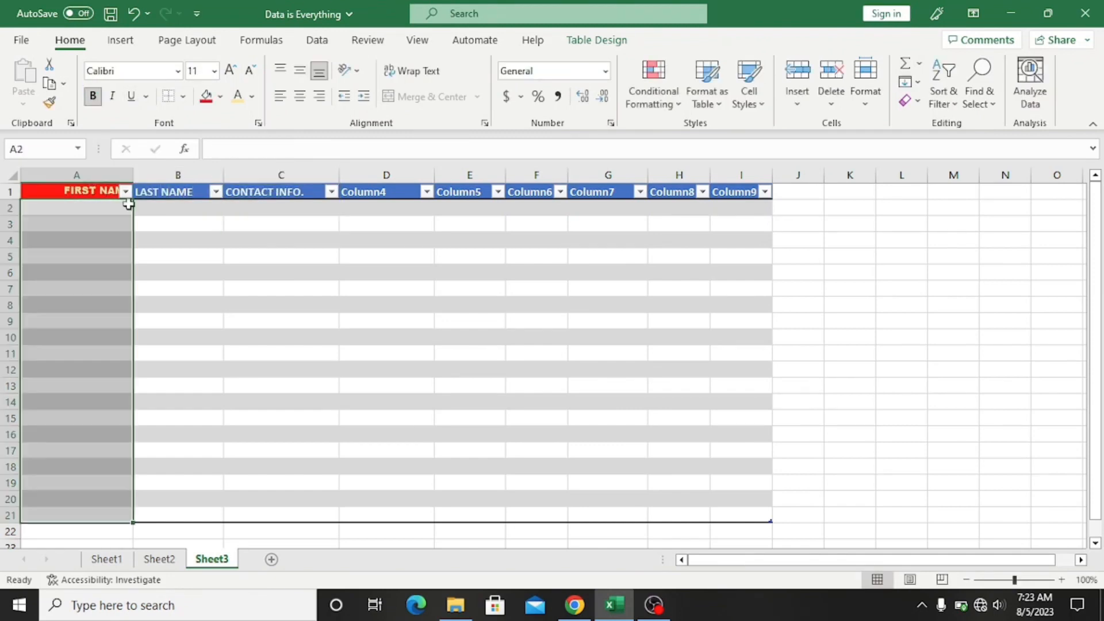
click(252, 96)
click(220, 96)
click(247, 275)
click(95, 192)
click(206, 96)
click(297, 257)
click(107, 192)
click(221, 96)
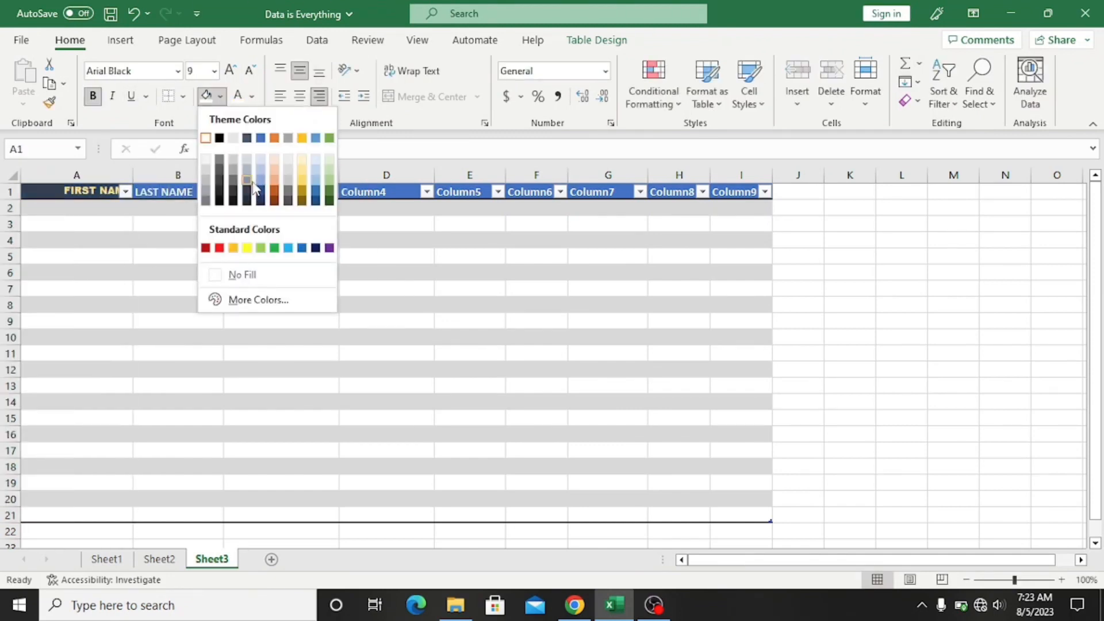
click(253, 187)
Step: Title headers D1–F1 ADDRESS, HIGH SCHOOL and EMAIL, widening column E to fit
click(364, 191)
text(ADDRESS)
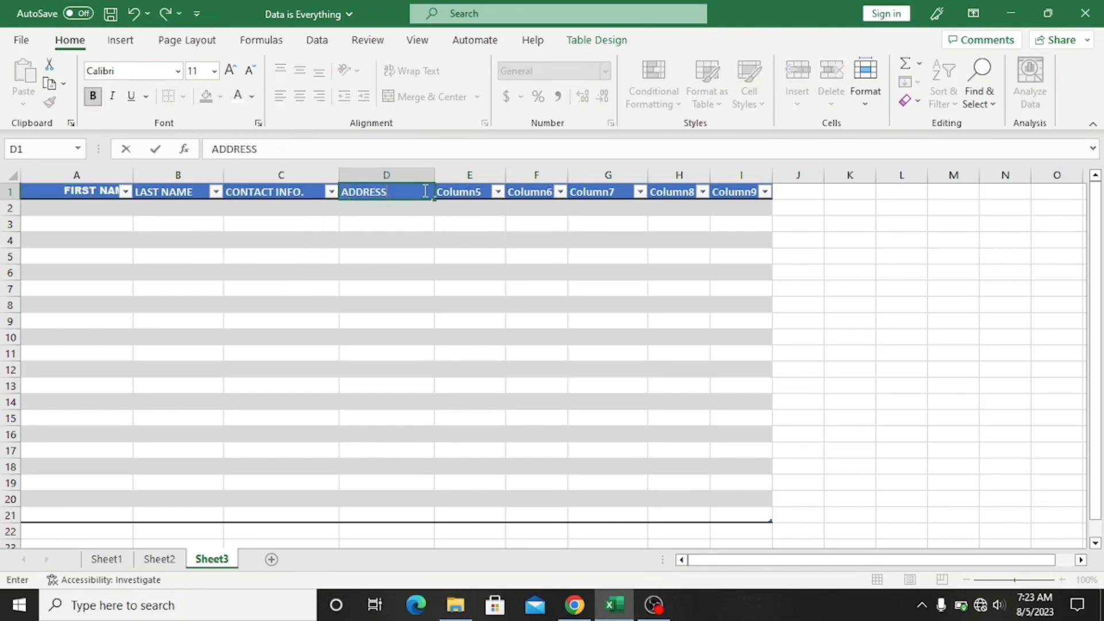
click(470, 192)
text(HIGH SCHOOL)
click(503, 174)
double_click(506, 174)
click(546, 192)
text(EMAIL)
Step: Resize the table so it ends at column F, dropping columns G–I
drag(620, 192, 758, 490)
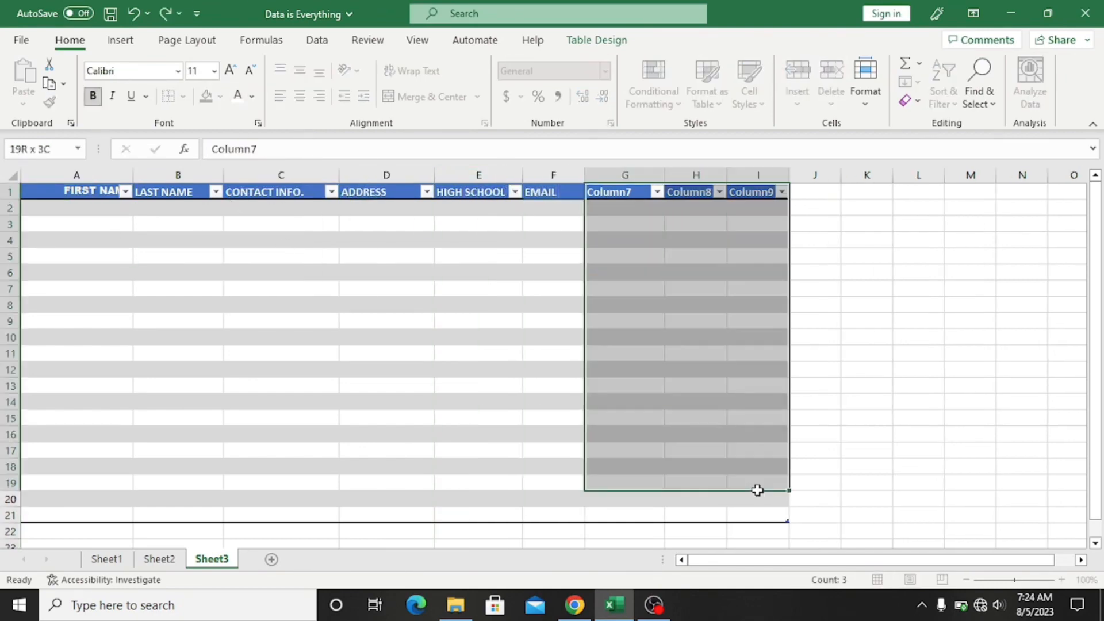
click(554, 451)
click(596, 40)
click(49, 103)
click(486, 301)
key(BackSpace)
text(F)
click(556, 355)
click(120, 208)
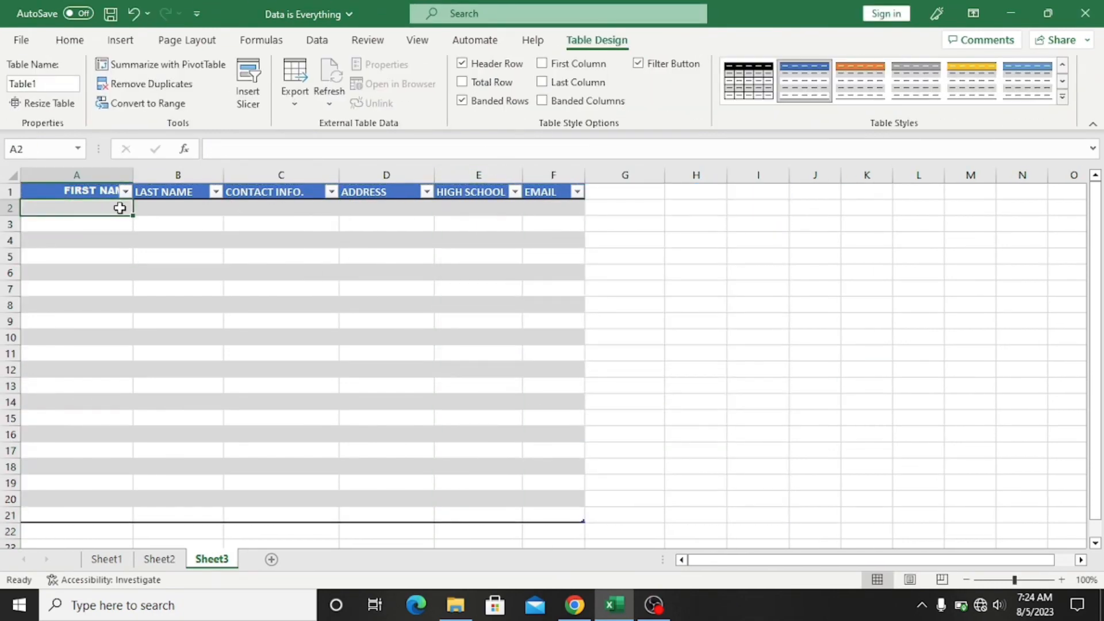
Step: Enter the first contact's first name in A2, trying then undoing a black body fill
drag(104, 209, 552, 515)
click(69, 40)
click(220, 97)
click(219, 138)
key(ctrl+z)
click(251, 97)
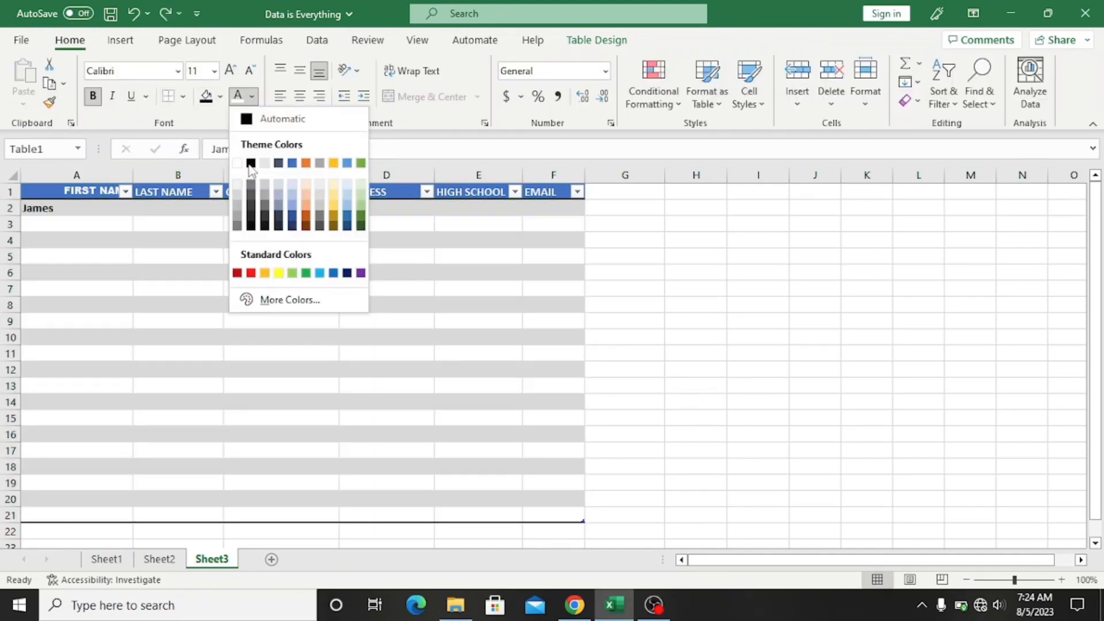
Step: Enter the first contact's last name and the second contact's first and last names
click(251, 162)
click(160, 210)
click(303, 215)
click(95, 222)
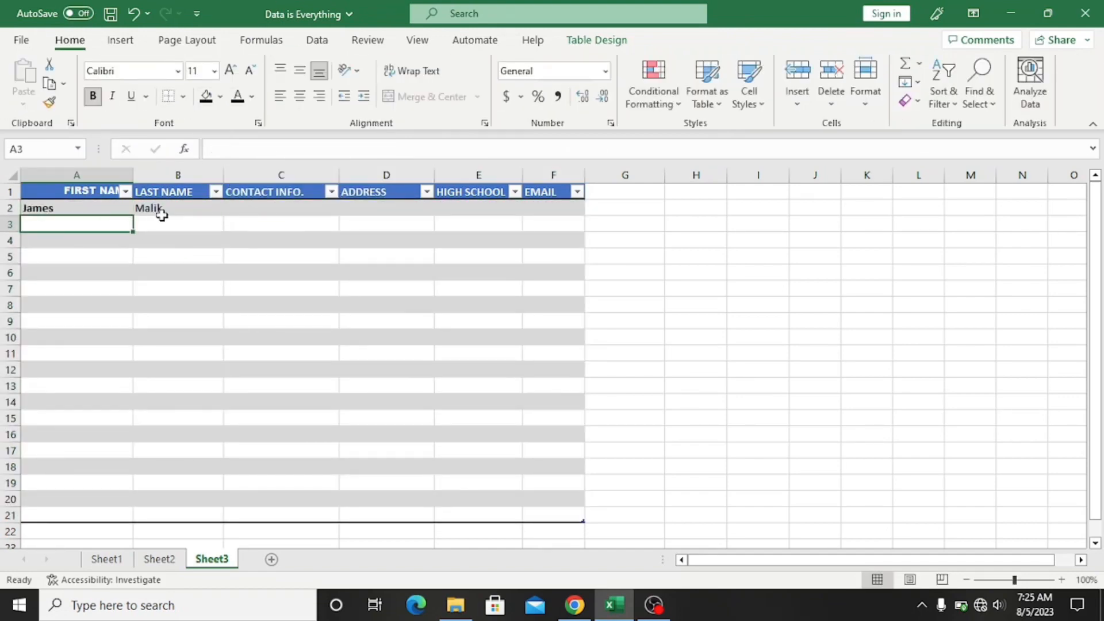
click(160, 224)
Step: Put Nil in C2, rename ADDRESS to COUNTRY, and enter countries USA and England
click(287, 210)
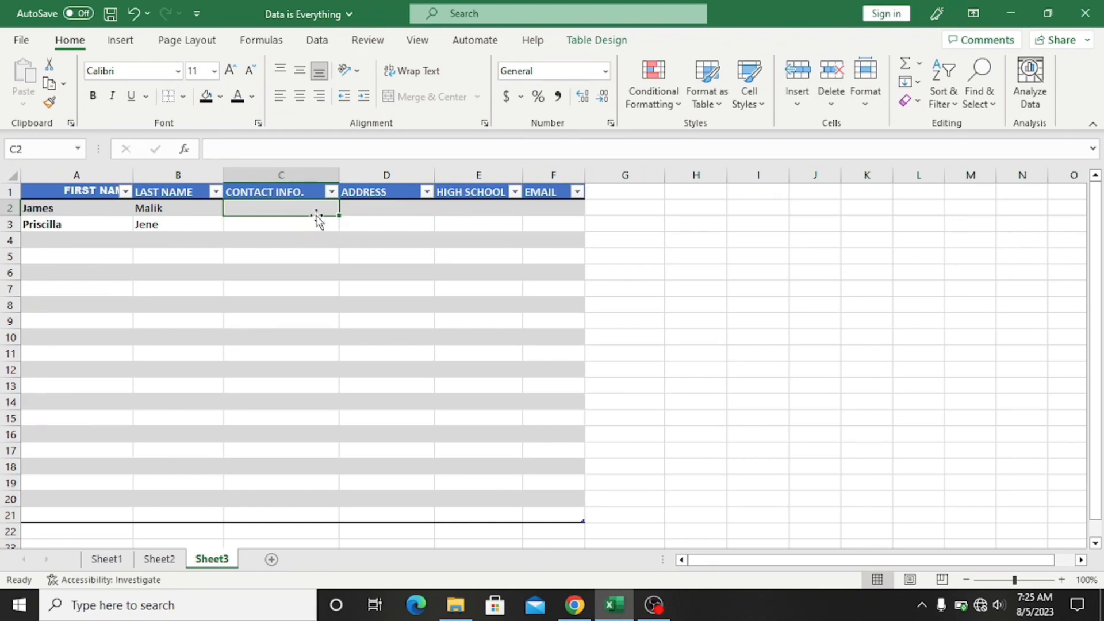
text(Nil)
key(Return)
text(Nil)
click(383, 196)
text(COUNTRY)
key(Return)
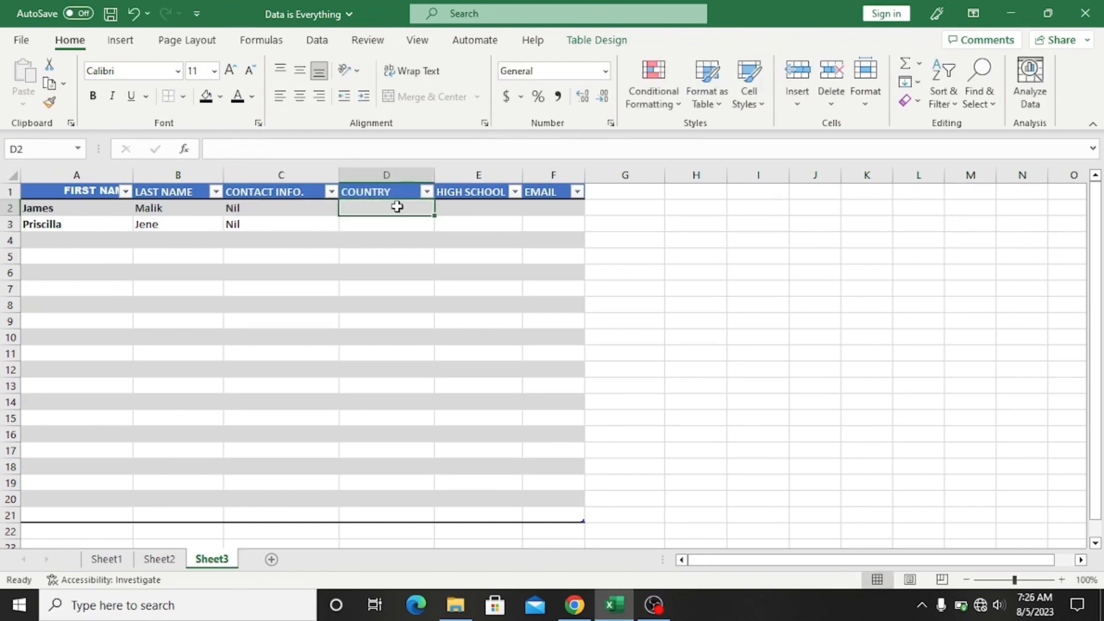
text(USA)
key(Return)
text(England)
click(472, 195)
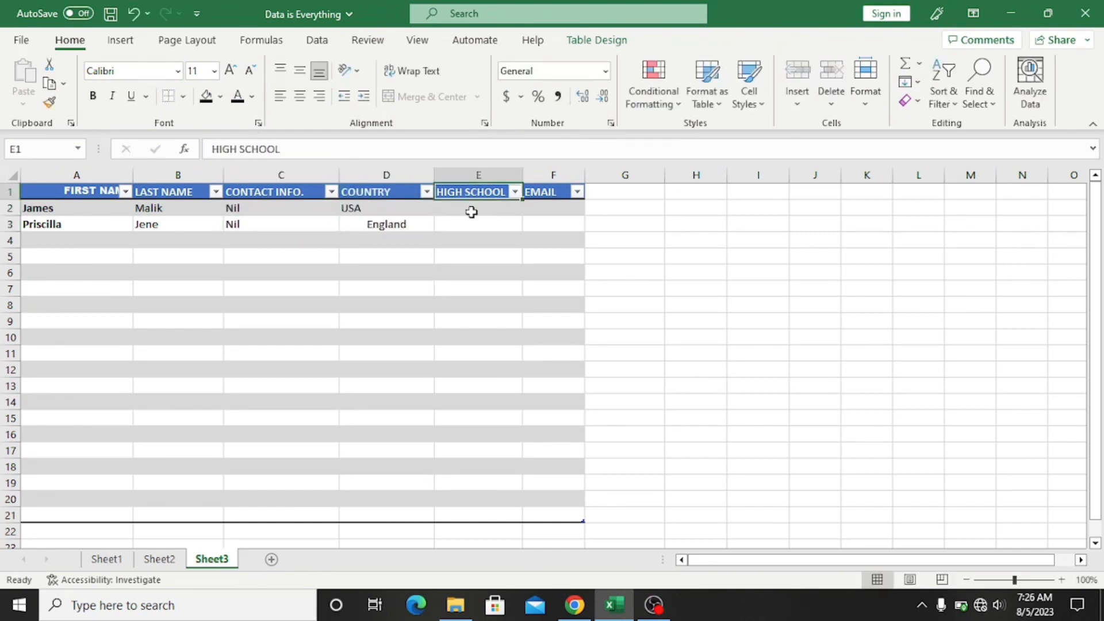
Step: Enter high schools St Ives High School and St Louis High School in E2:E3
click(471, 212)
text(St Ives)
key(Return)
text(St Louis High Schoo)
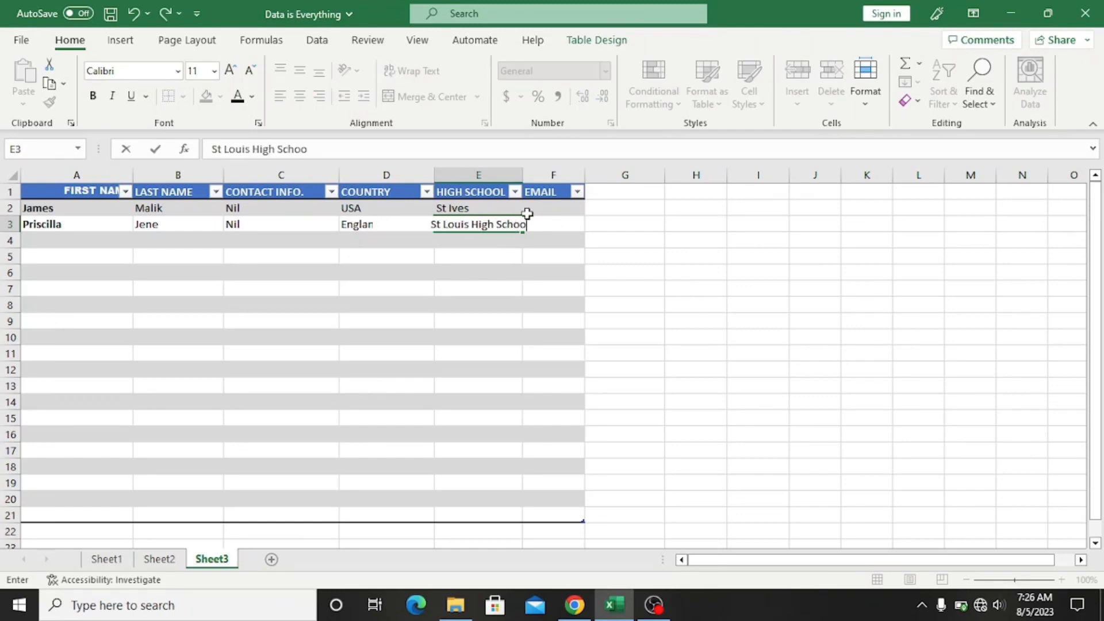
text(l)
double_click(527, 210)
text(High School)
key(Tab)
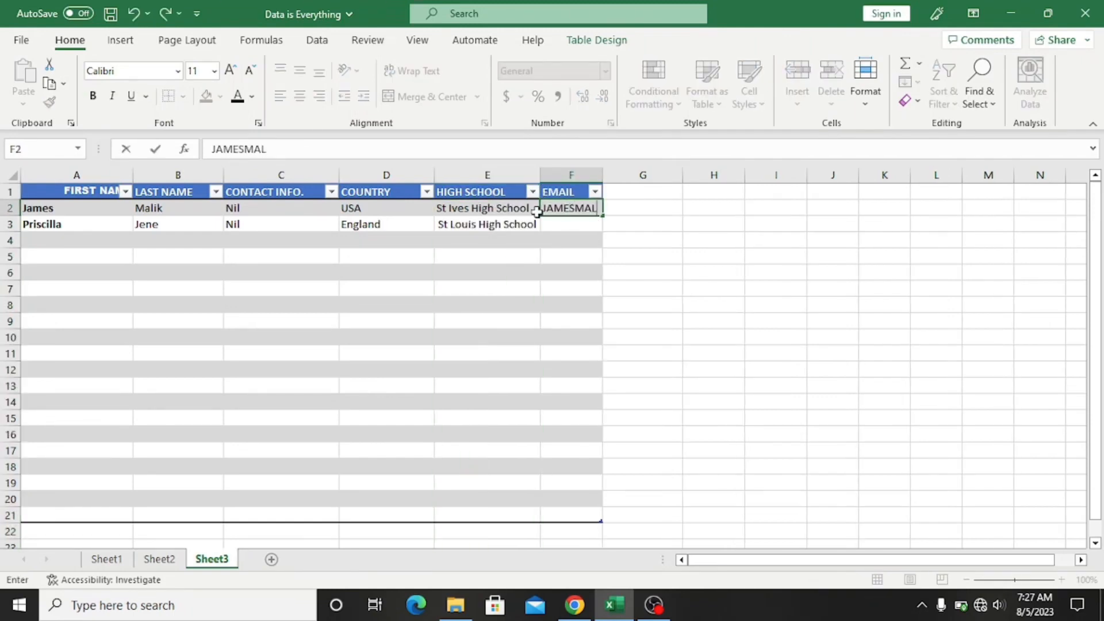
Step: Fill in both contacts' email addresses in F2:F3, retyping the first in lowercase
key(Return)
click(616, 227)
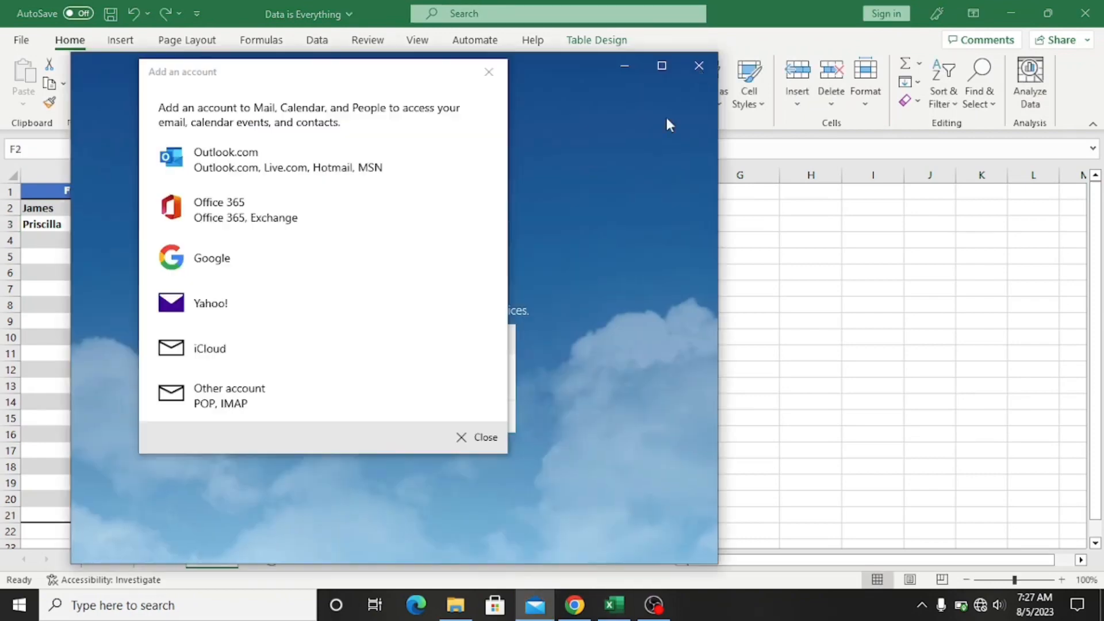
key(Escape)
click(607, 208)
click(739, 272)
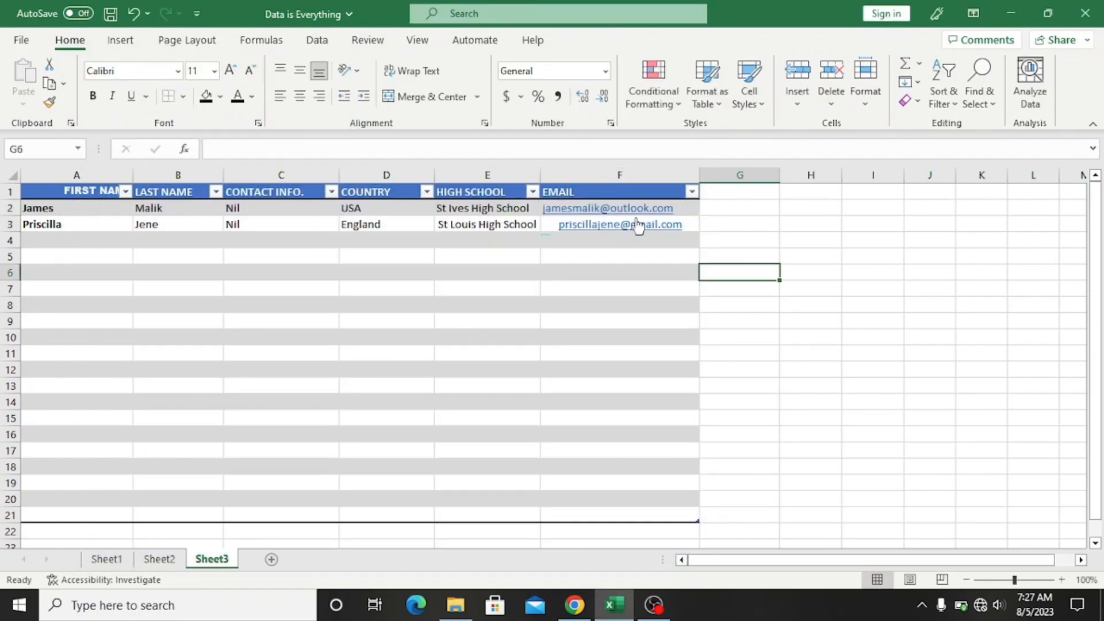
click(637, 225)
click(811, 256)
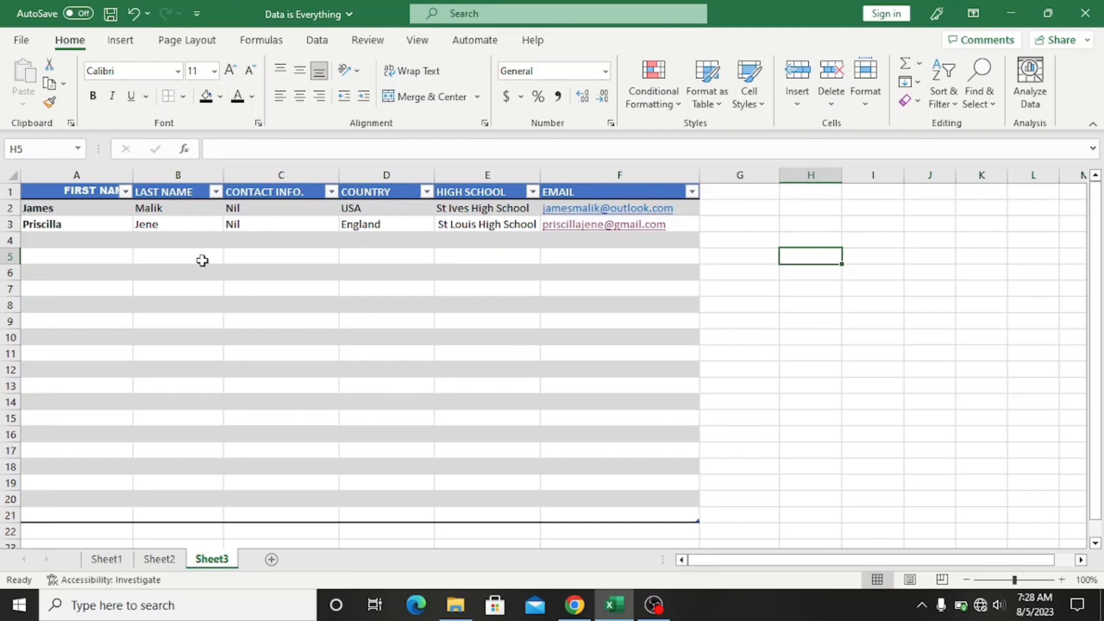
Step: AutoFit column A's width to its entries, then select the second contact's row
click(105, 175)
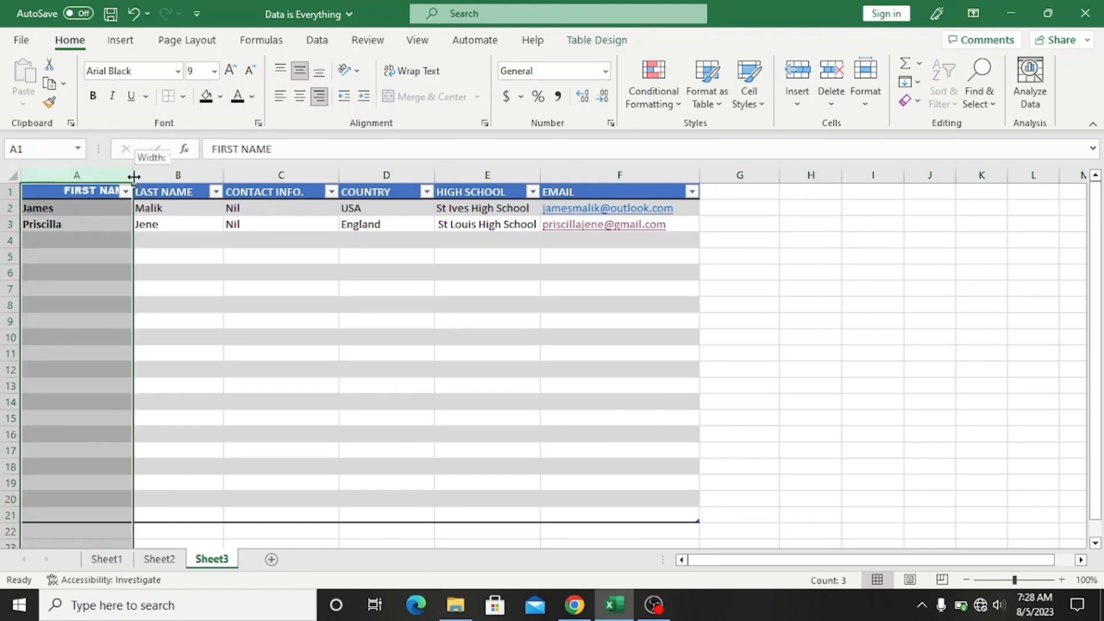
double_click(134, 176)
click(124, 256)
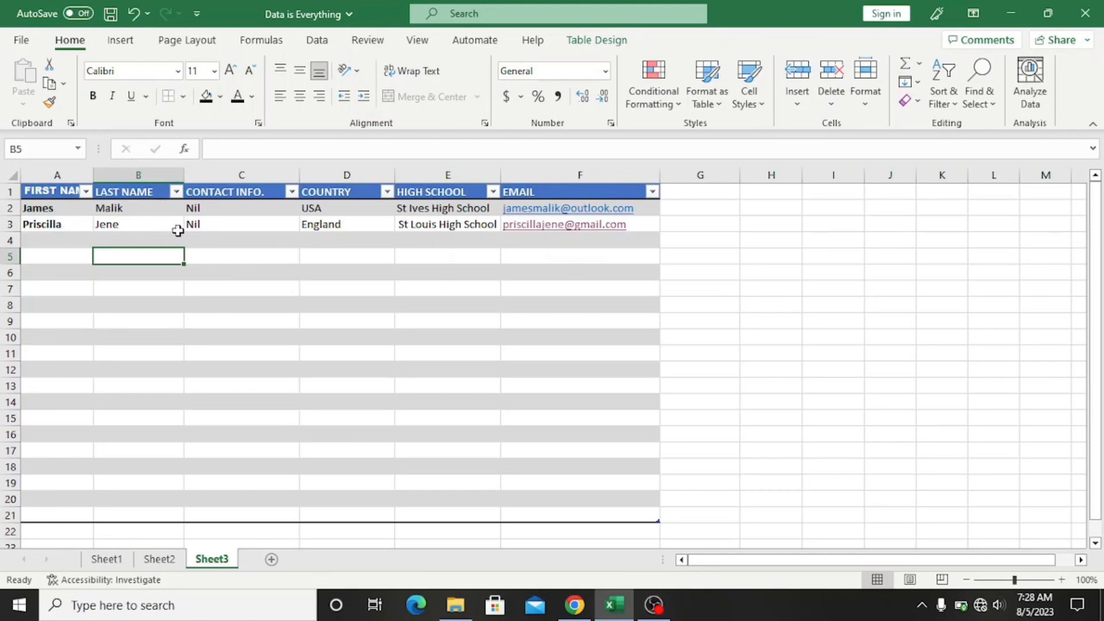
click(193, 292)
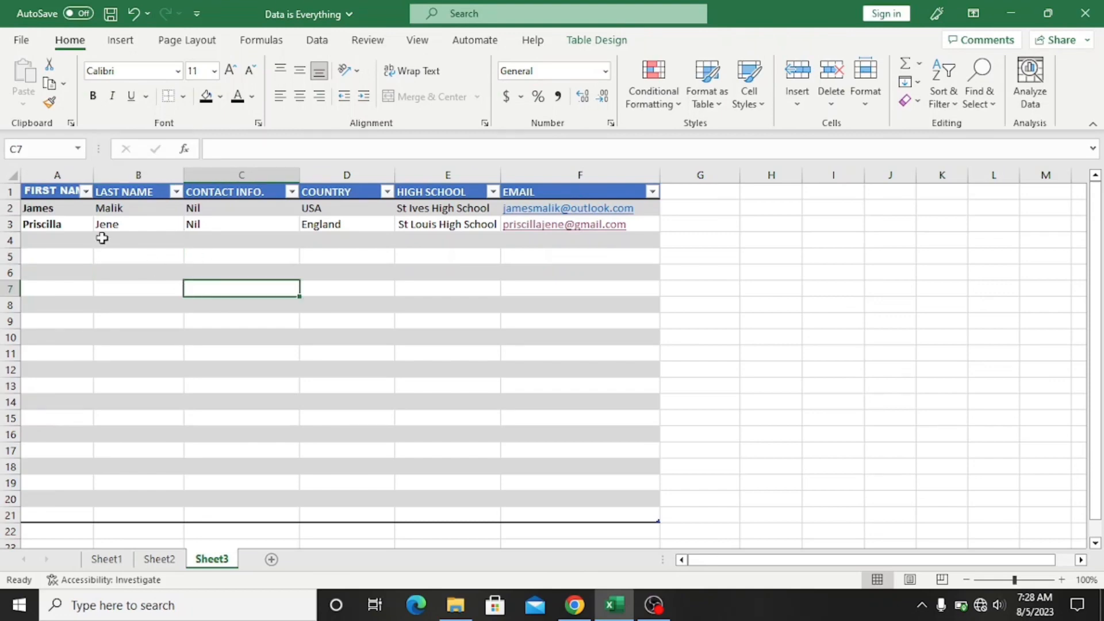
drag(54, 226, 591, 231)
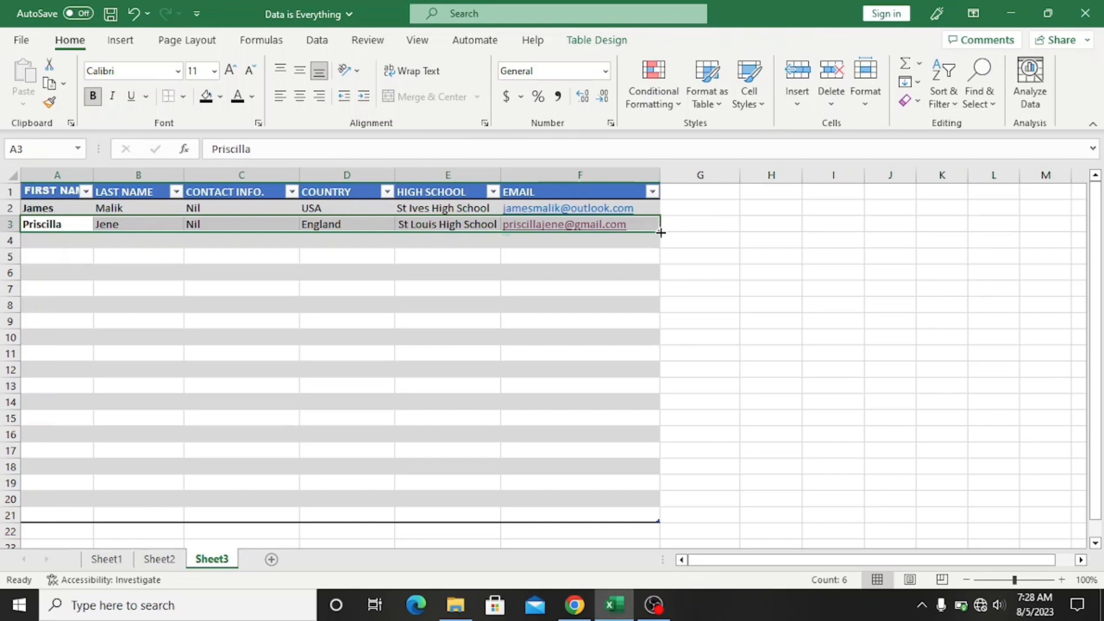
Step: Fill the second contact's record down into row 4, also dragging its first name lower
drag(660, 233, 661, 244)
click(441, 335)
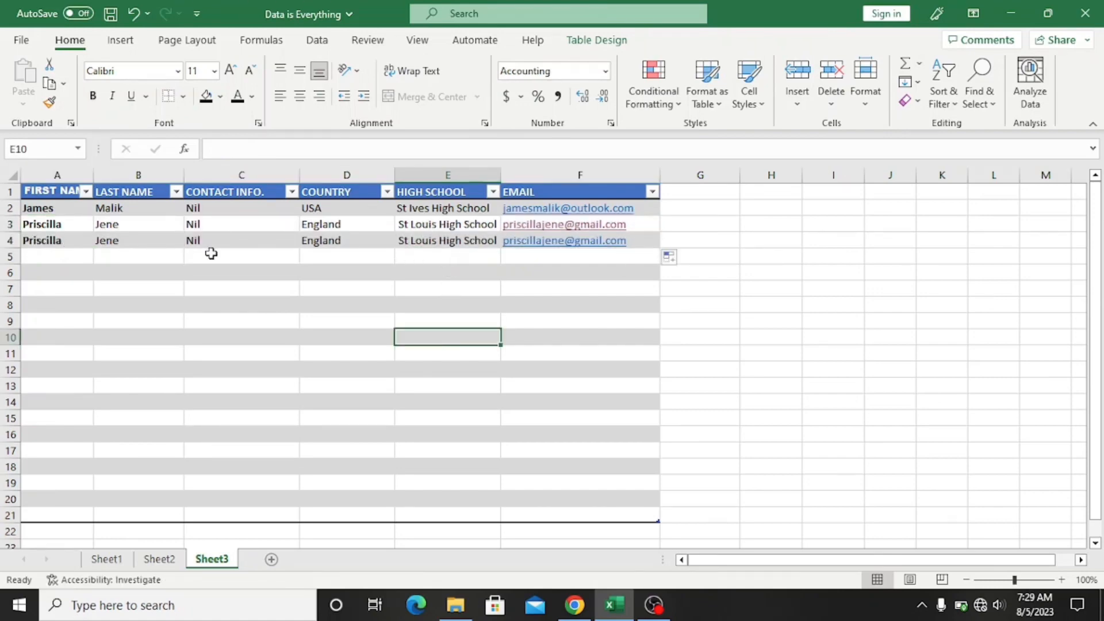
click(46, 239)
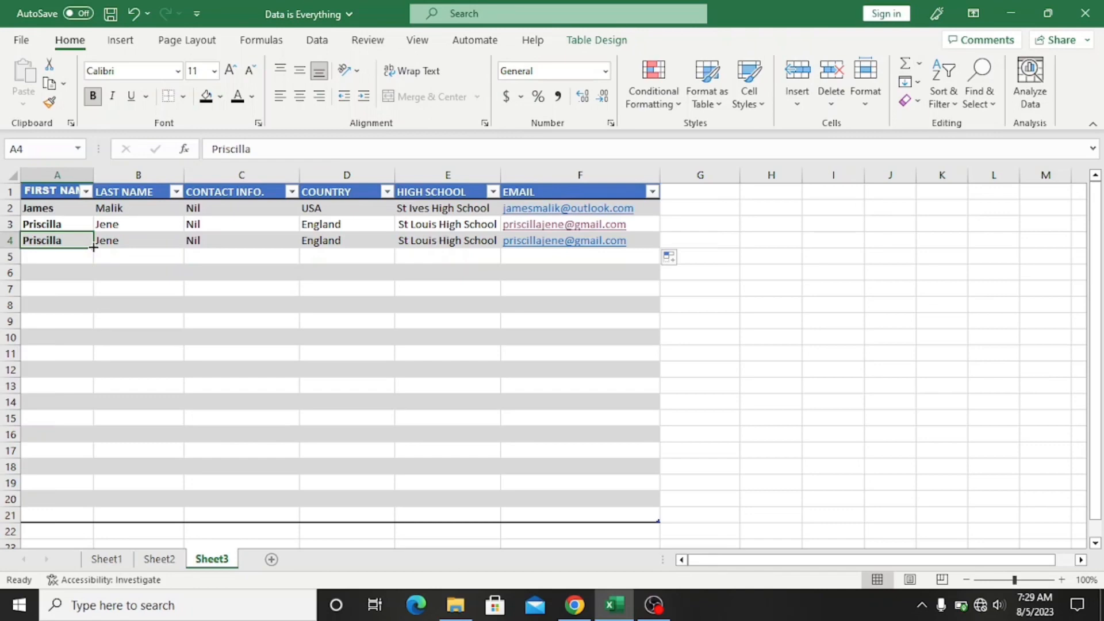
drag(93, 247, 93, 279)
click(88, 298)
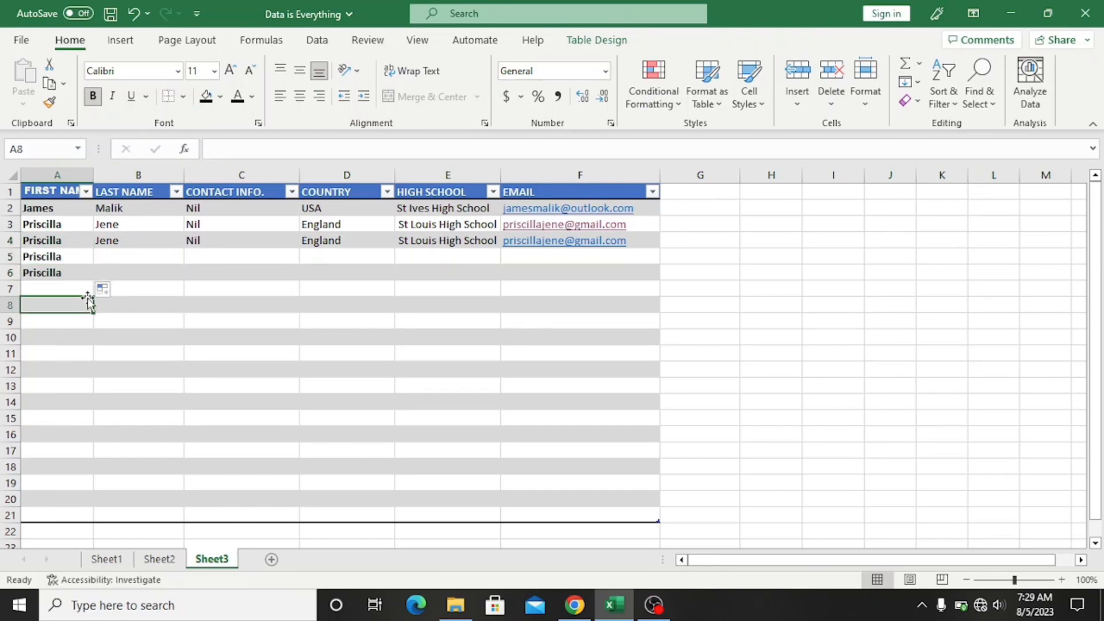
Step: Clear the stray first names from A5 and A6, then select the three Nil entries
click(77, 257)
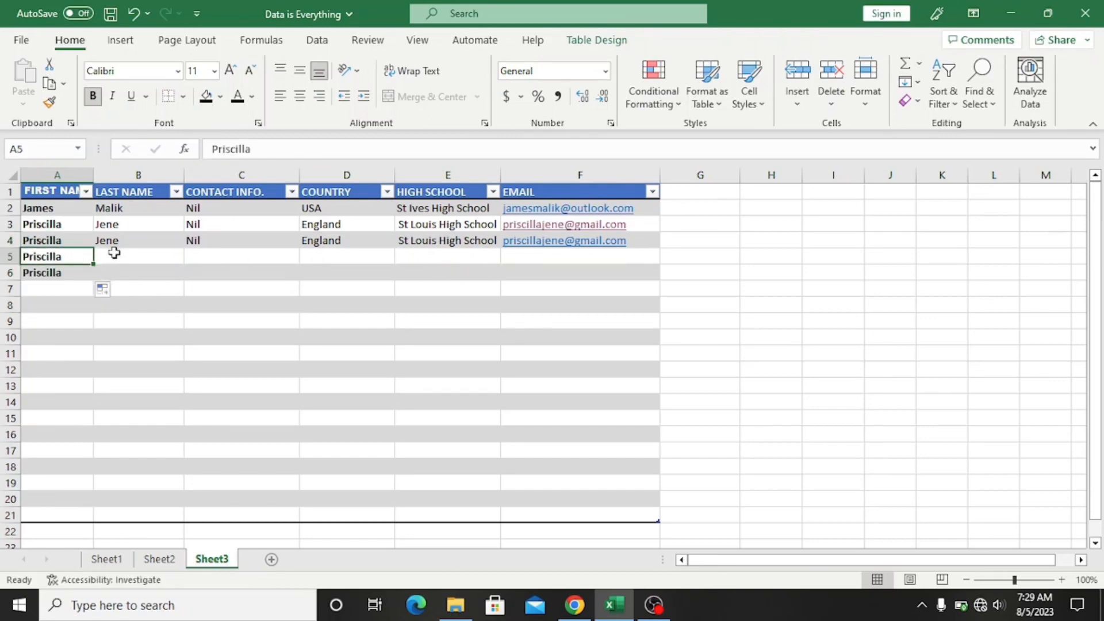
drag(45, 259, 58, 280)
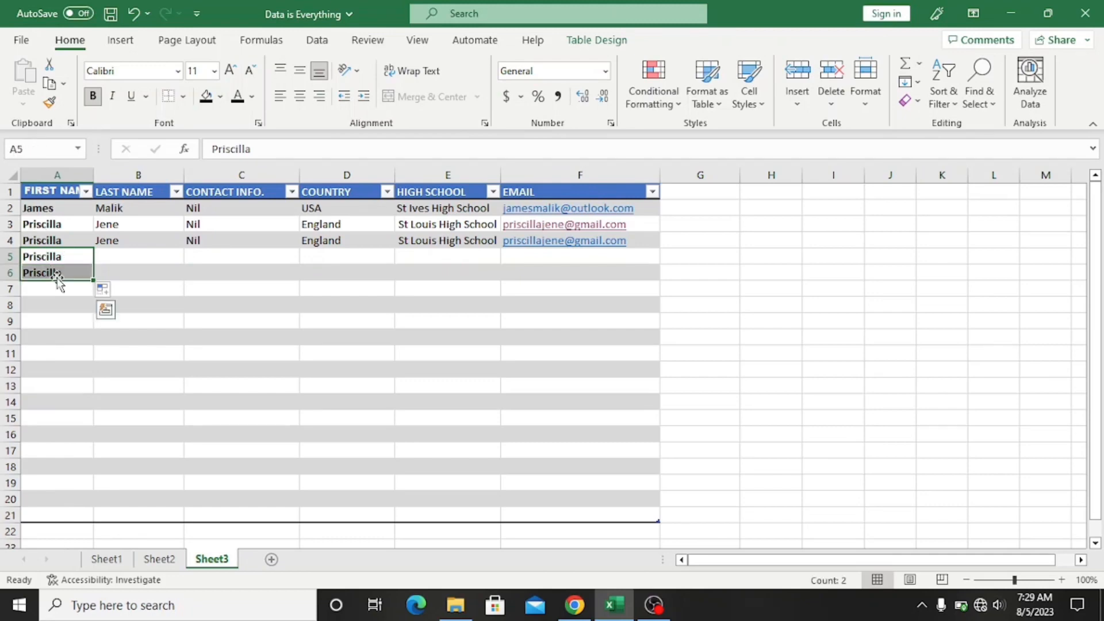
key(BackSpace)
key(Return)
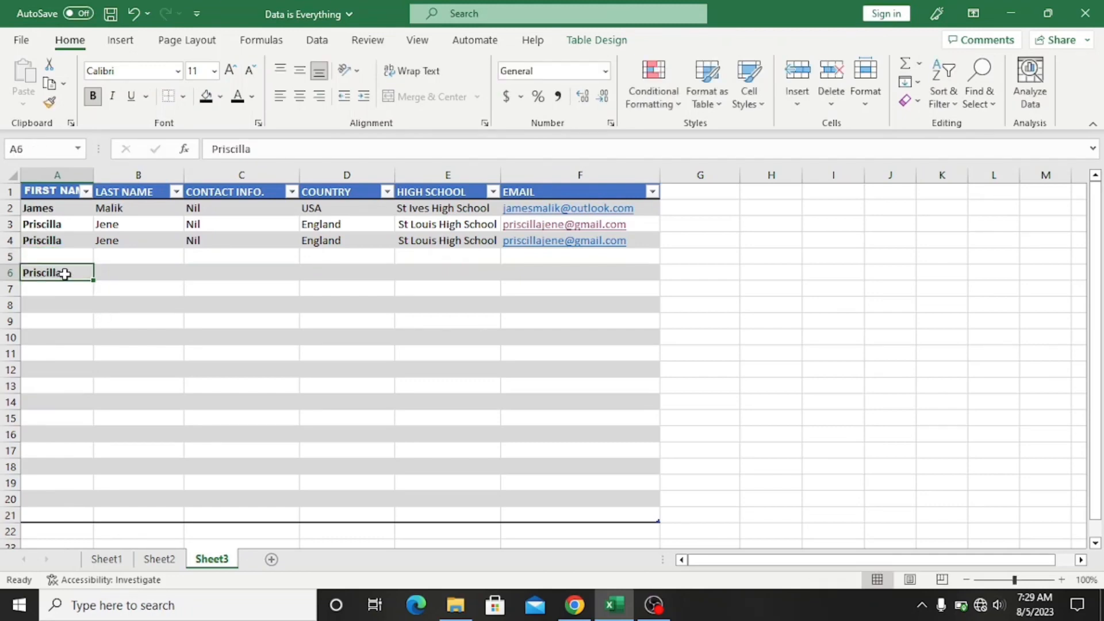
key(BackSpace)
click(120, 259)
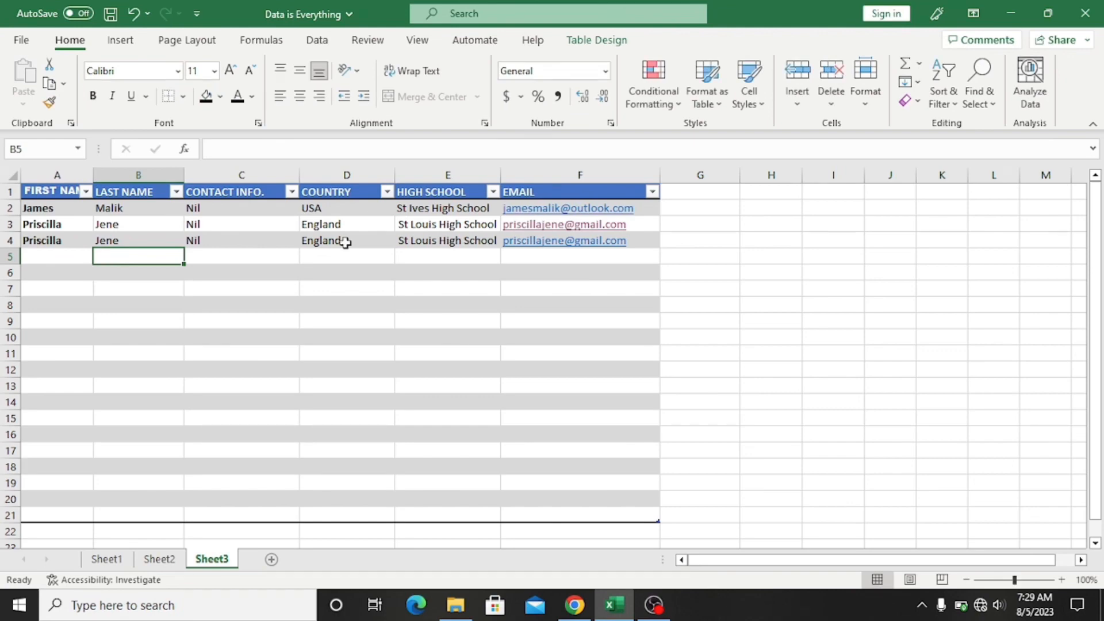
click(538, 344)
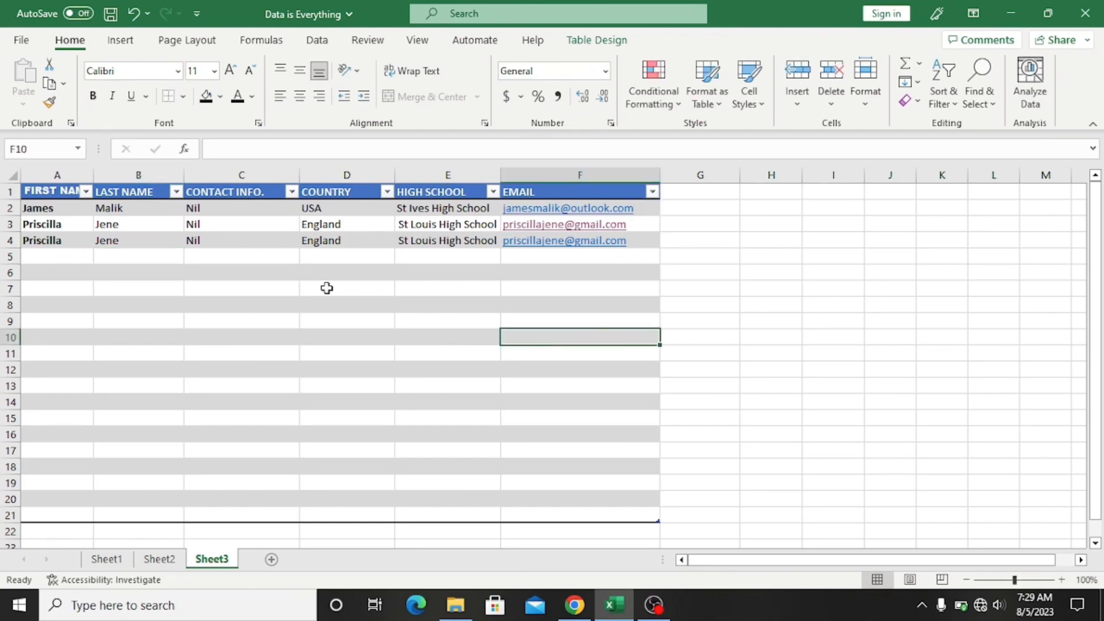
drag(270, 209, 268, 248)
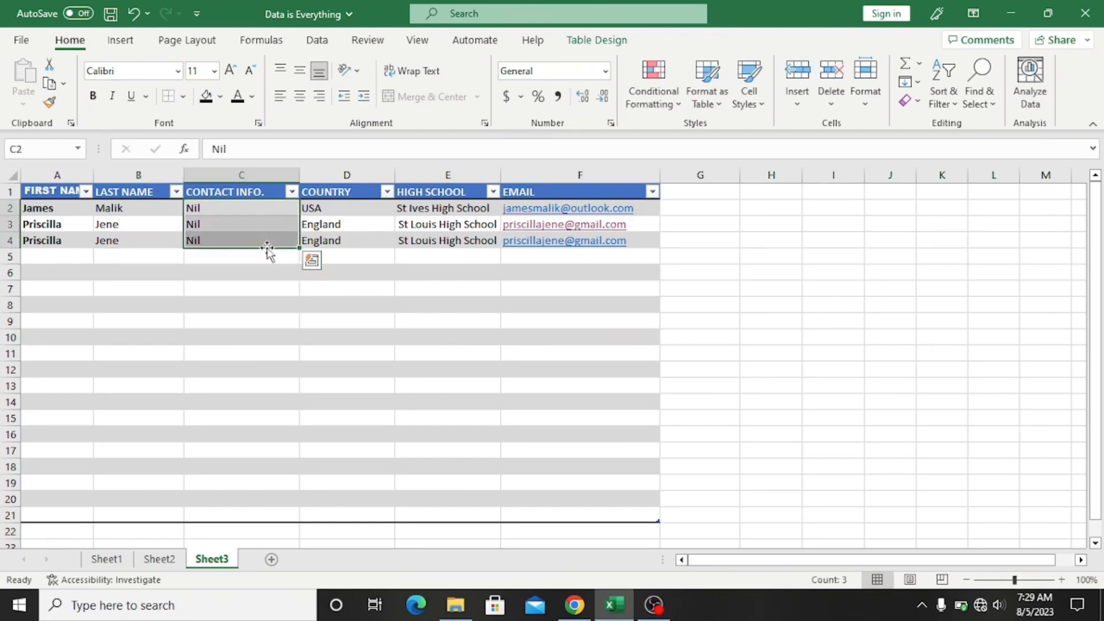
Step: Enter 1 in C2 and 2 in C3, clear the Nil in C4, and right-align C3
text(1)
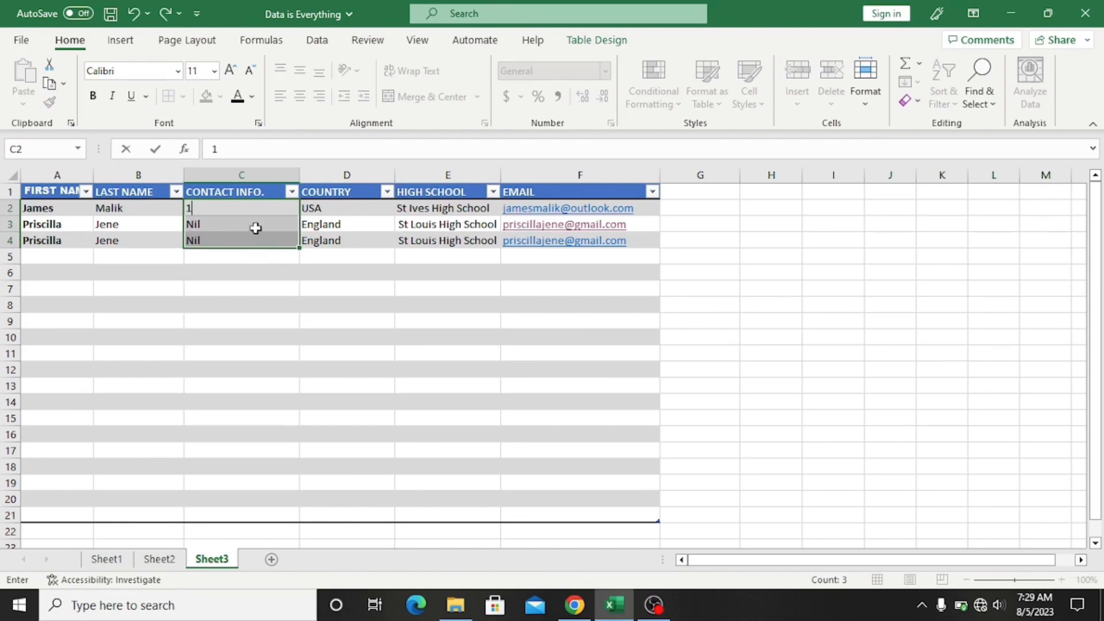
click(263, 231)
text(2)
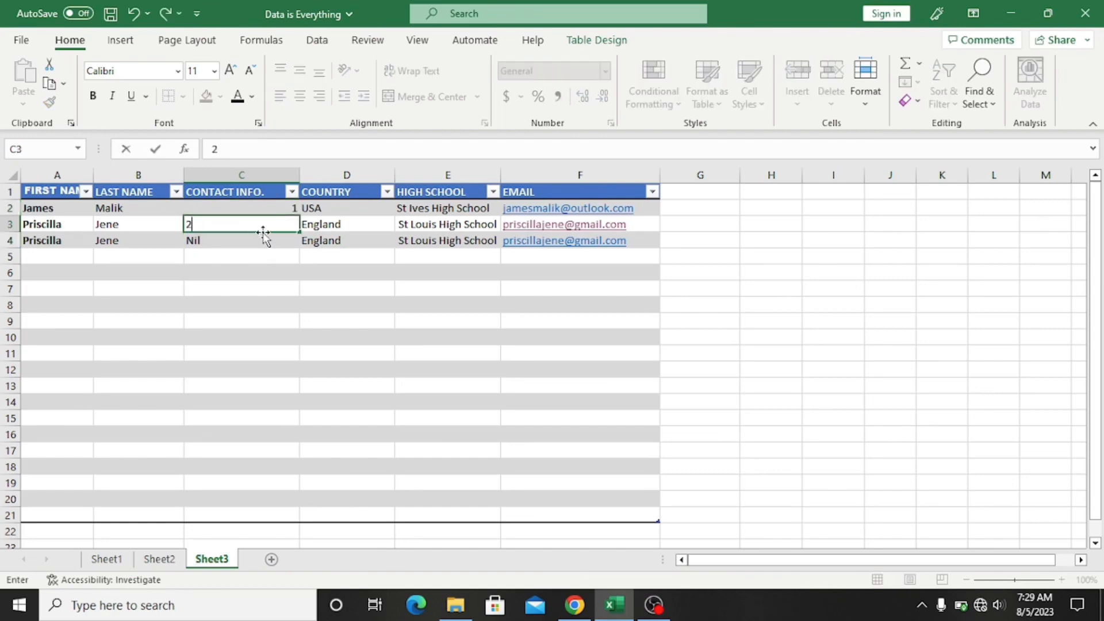
click(253, 242)
key(BackSpace)
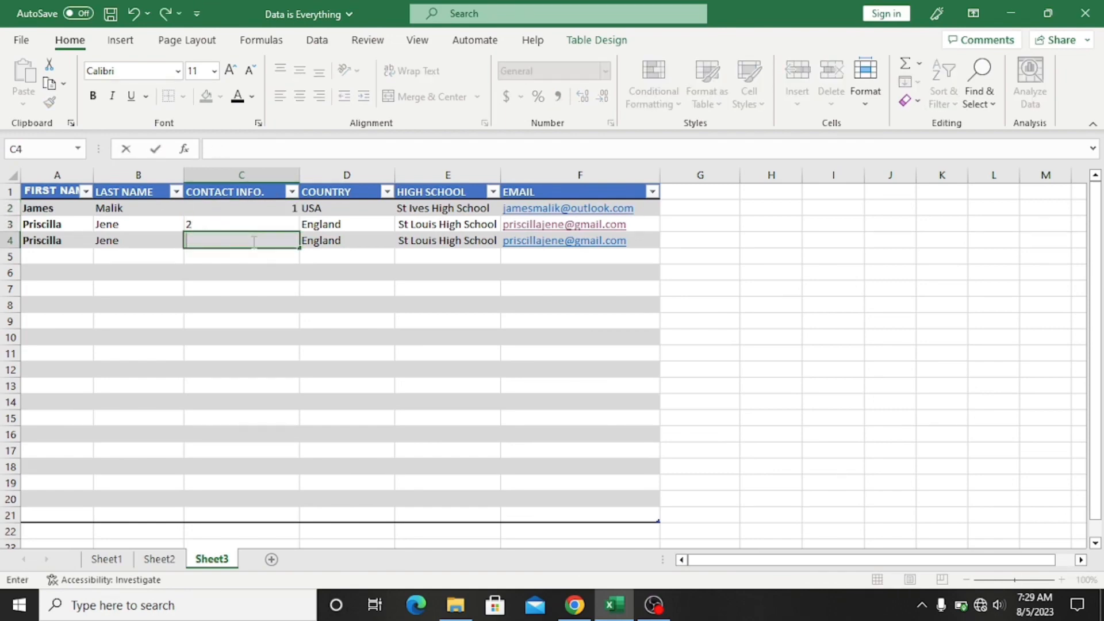
click(280, 224)
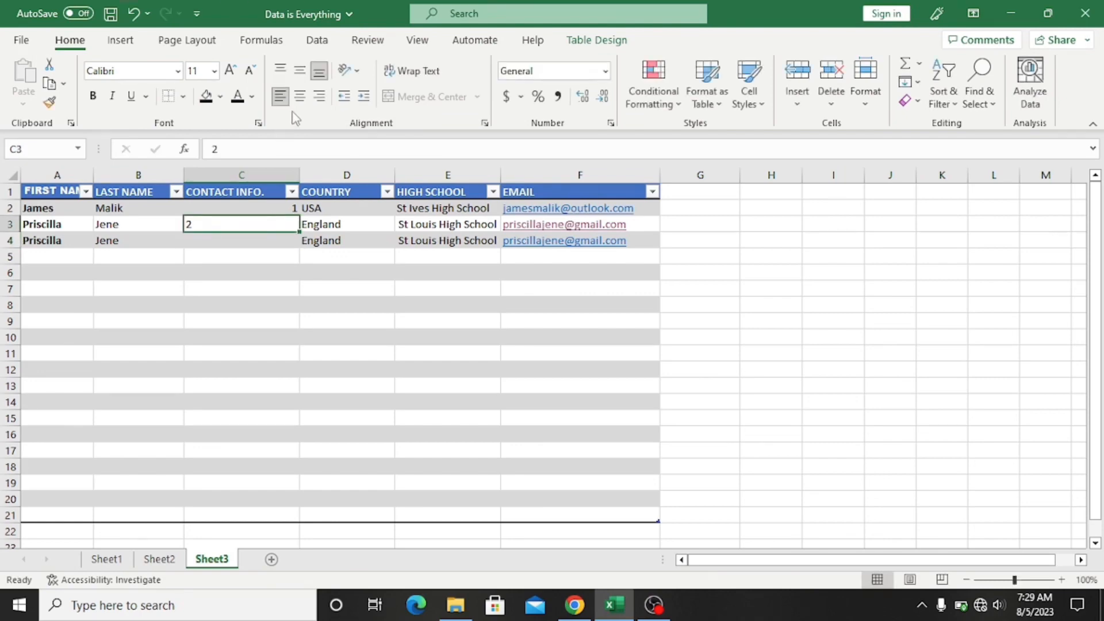
click(317, 99)
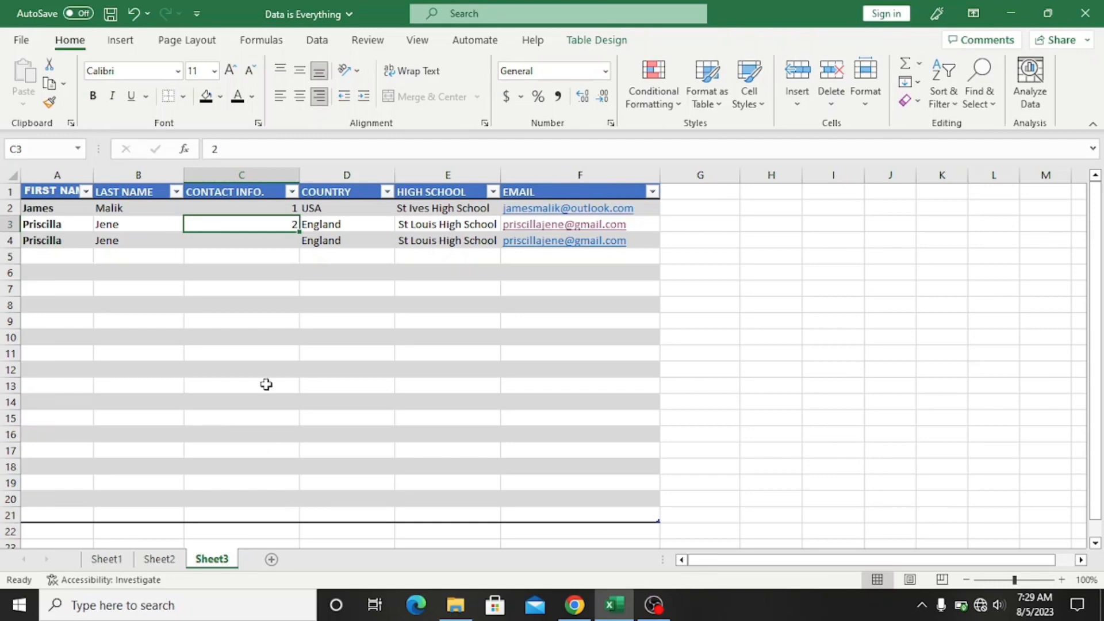
drag(253, 205, 264, 225)
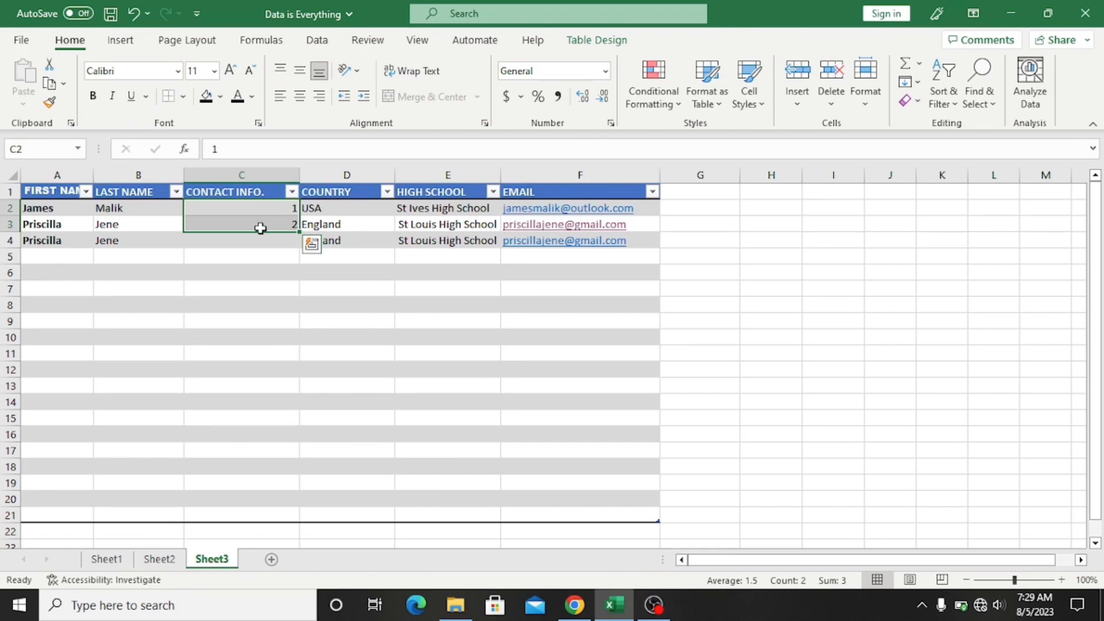
double_click(299, 232)
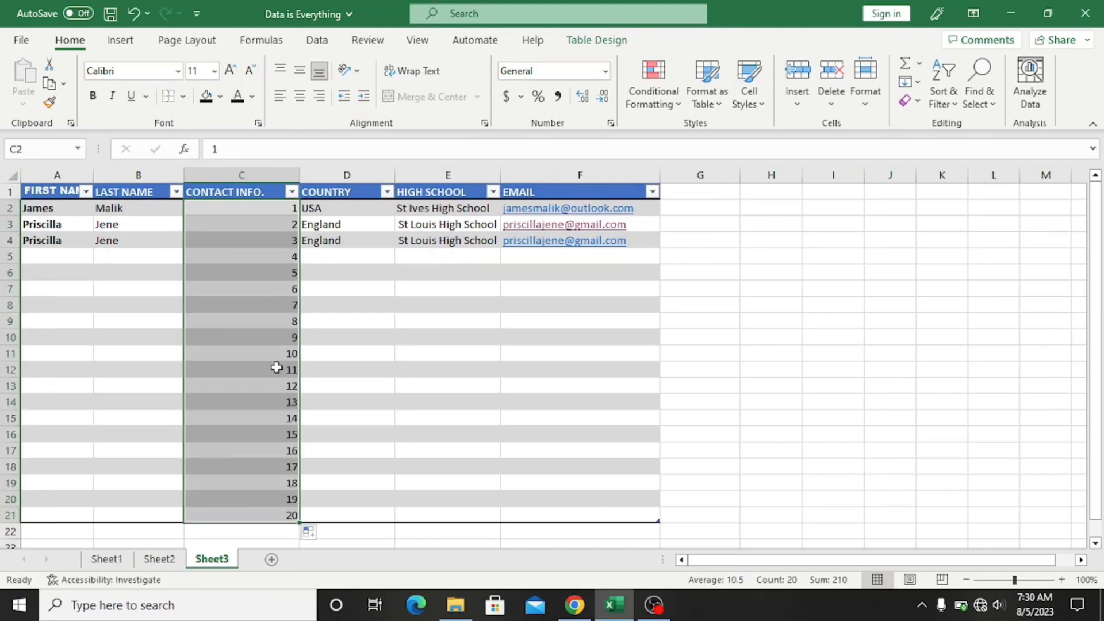
click(473, 473)
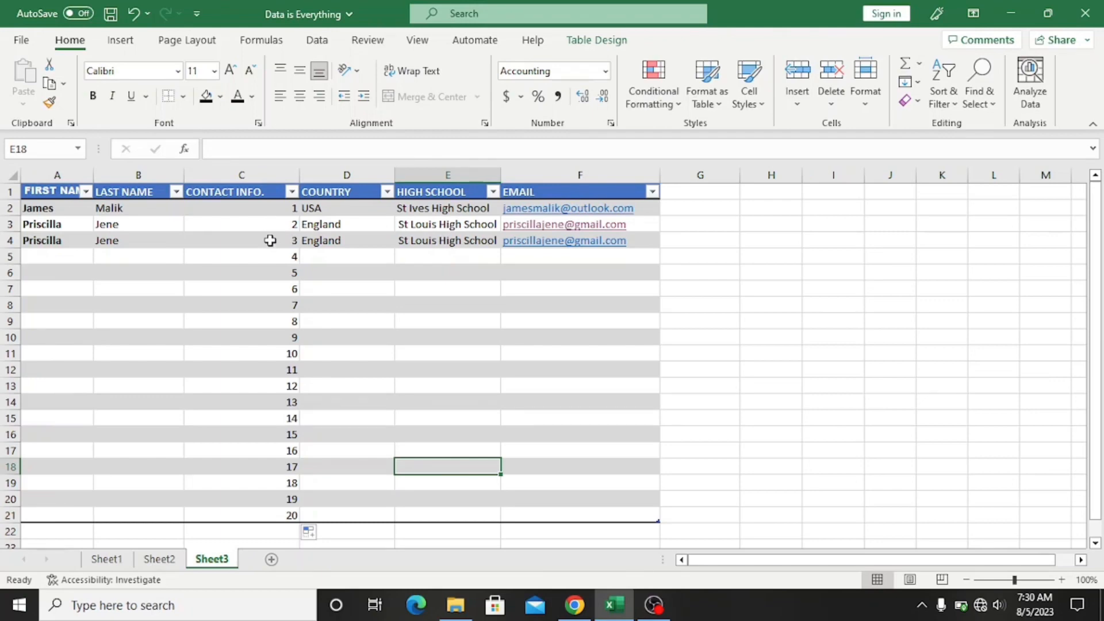
key(ctrl+z)
click(285, 270)
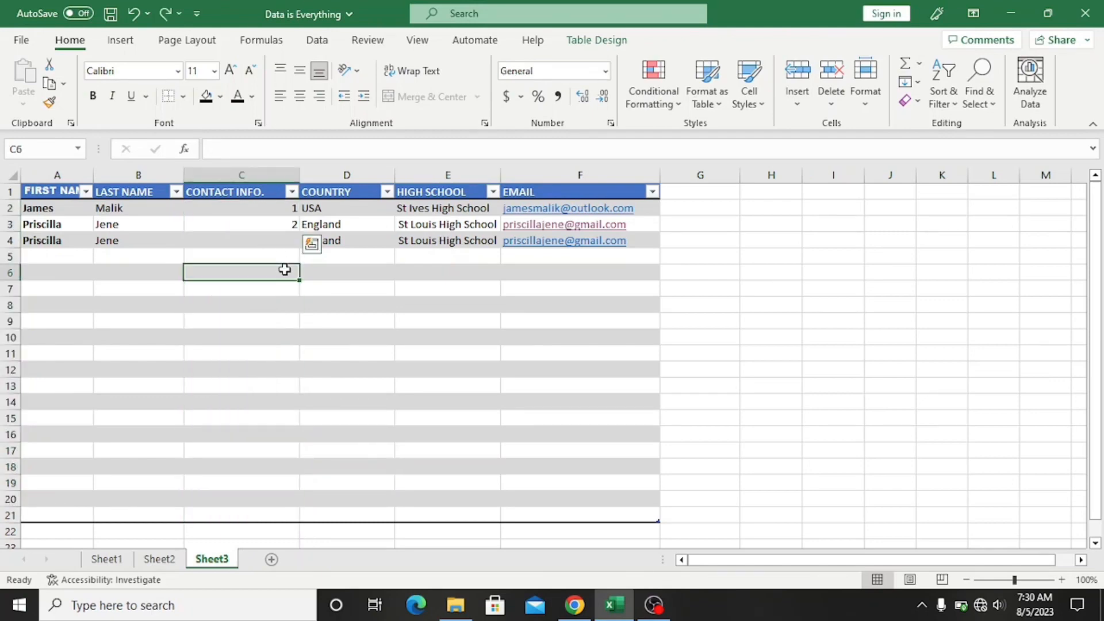
Step: Change C3 to 3 and fill the 1, 3 series down to row 21
click(291, 224)
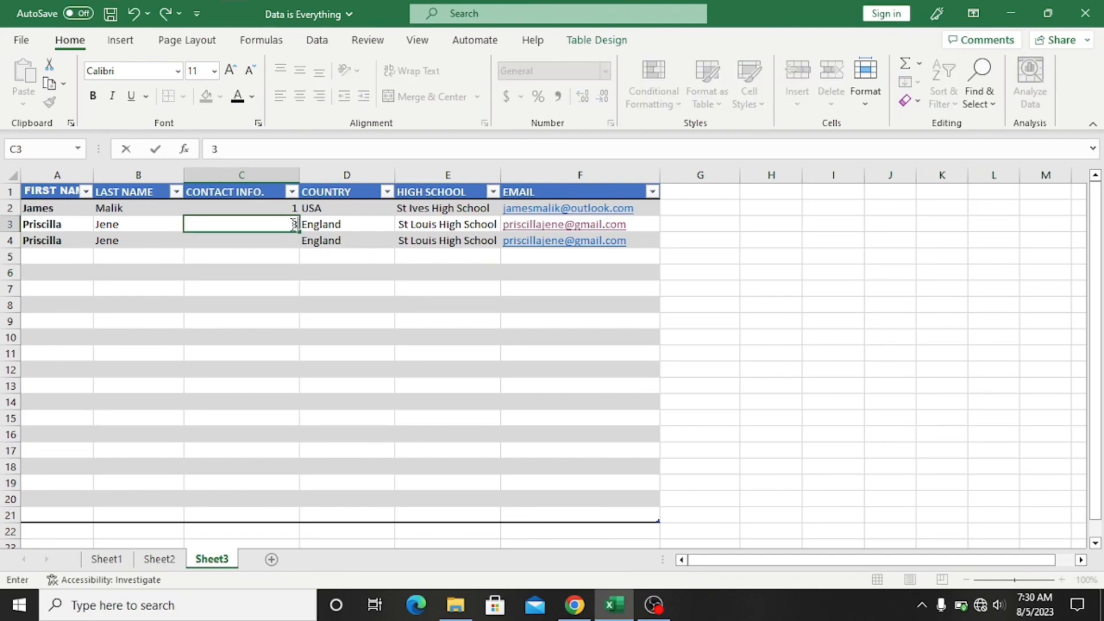
text(3)
click(320, 259)
drag(280, 212, 281, 225)
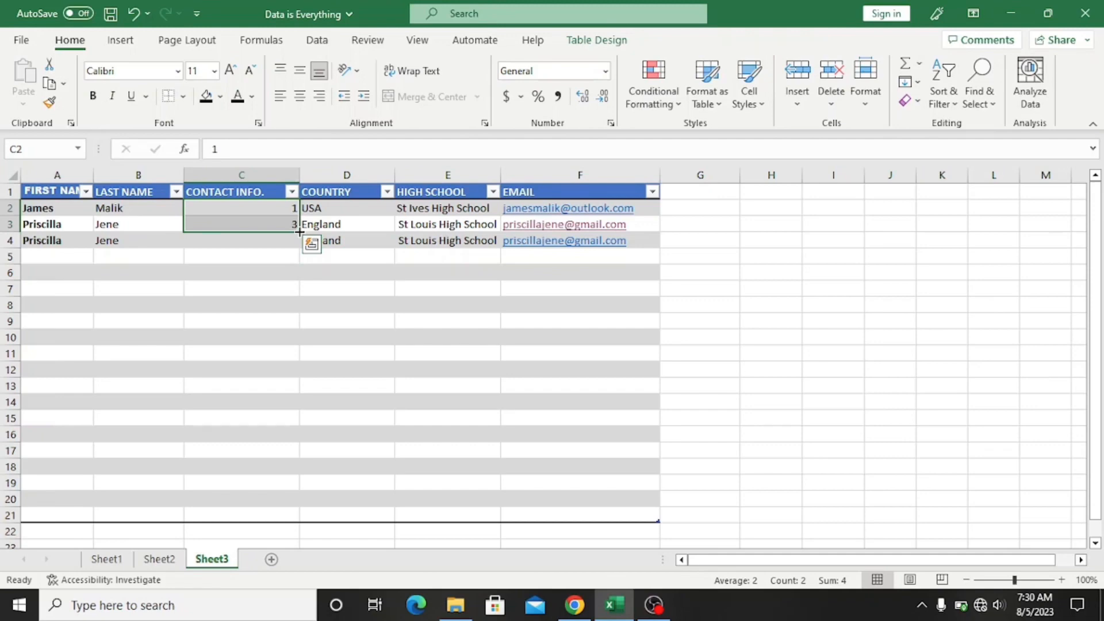
drag(299, 232, 299, 518)
click(345, 325)
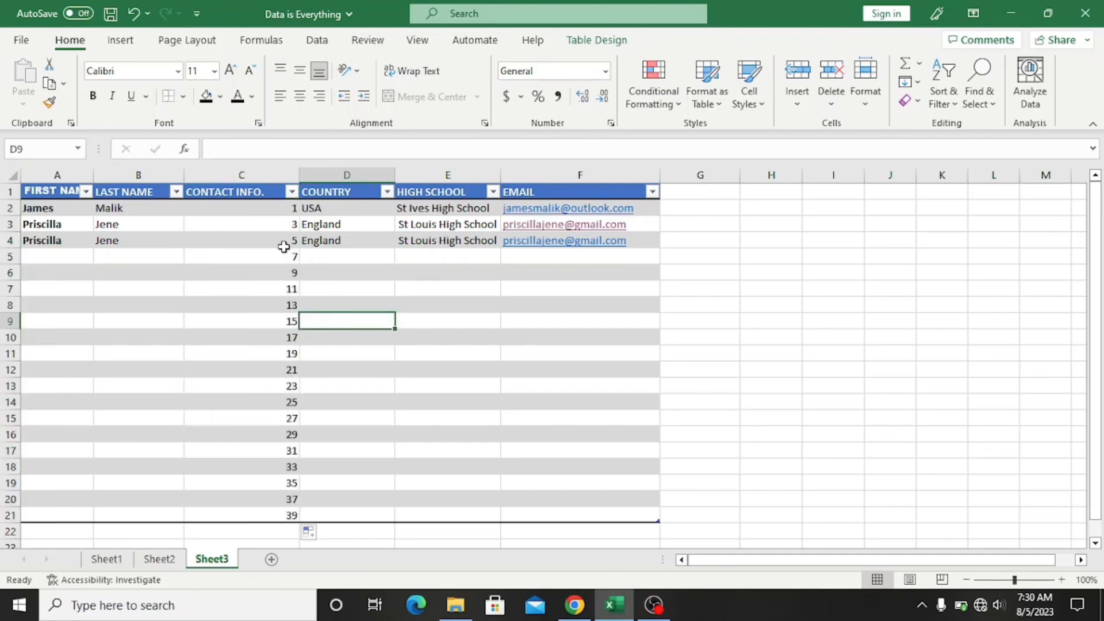
Step: Change C3 to 4, clear C5:C21, and refill the 1, 4 series down the column
click(288, 228)
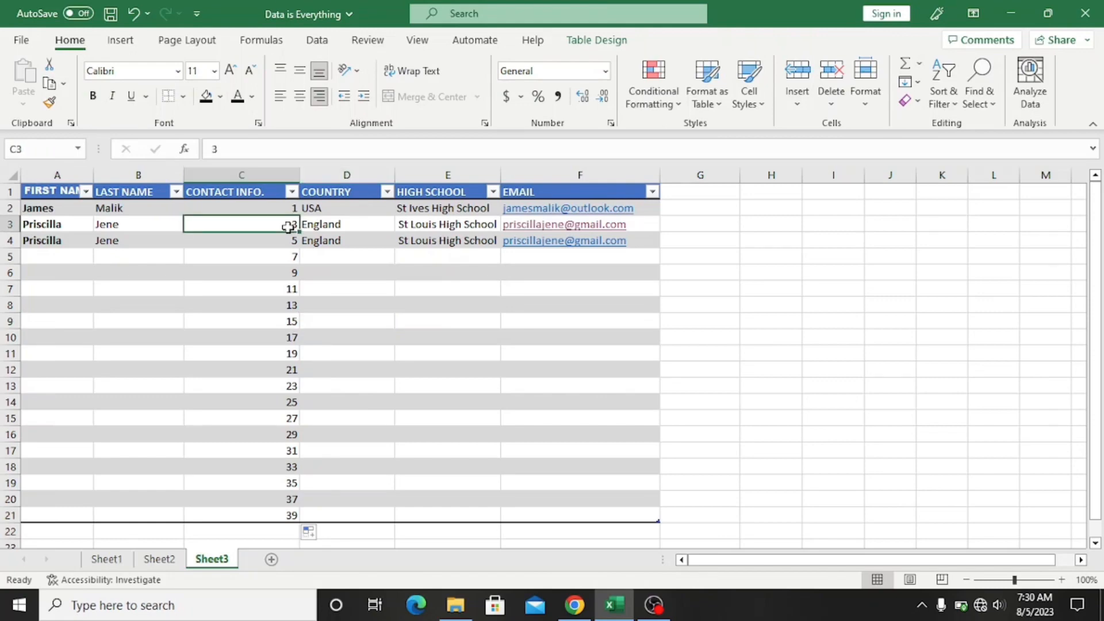
text(4)
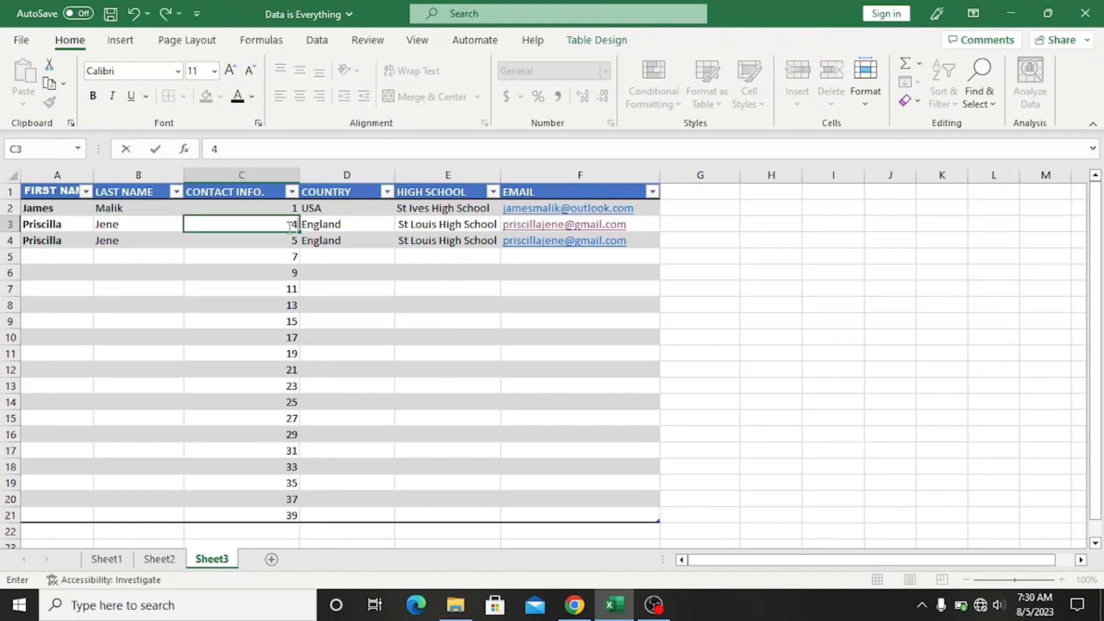
click(362, 306)
drag(291, 240, 288, 512)
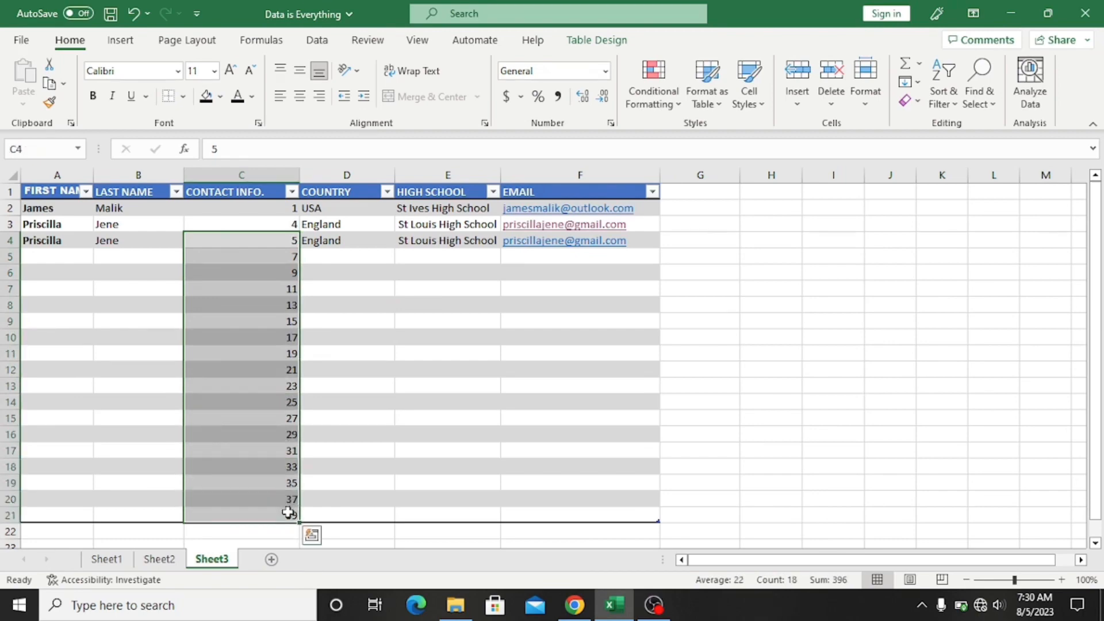
key(BackSpace)
click(339, 304)
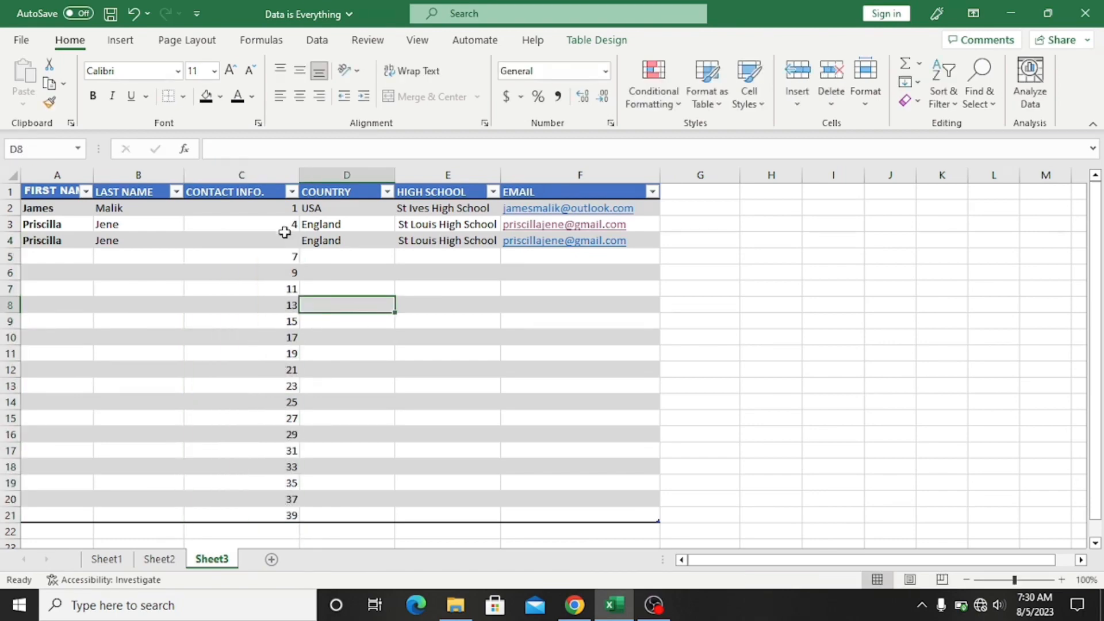
click(288, 266)
drag(288, 259, 288, 515)
key(Delete)
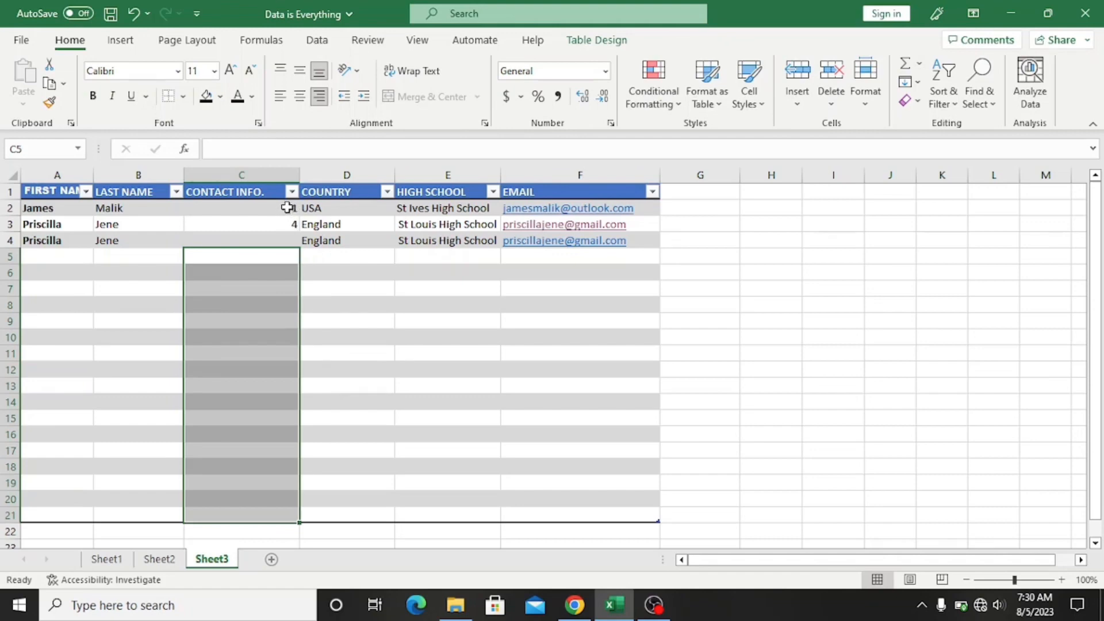
drag(287, 208, 289, 225)
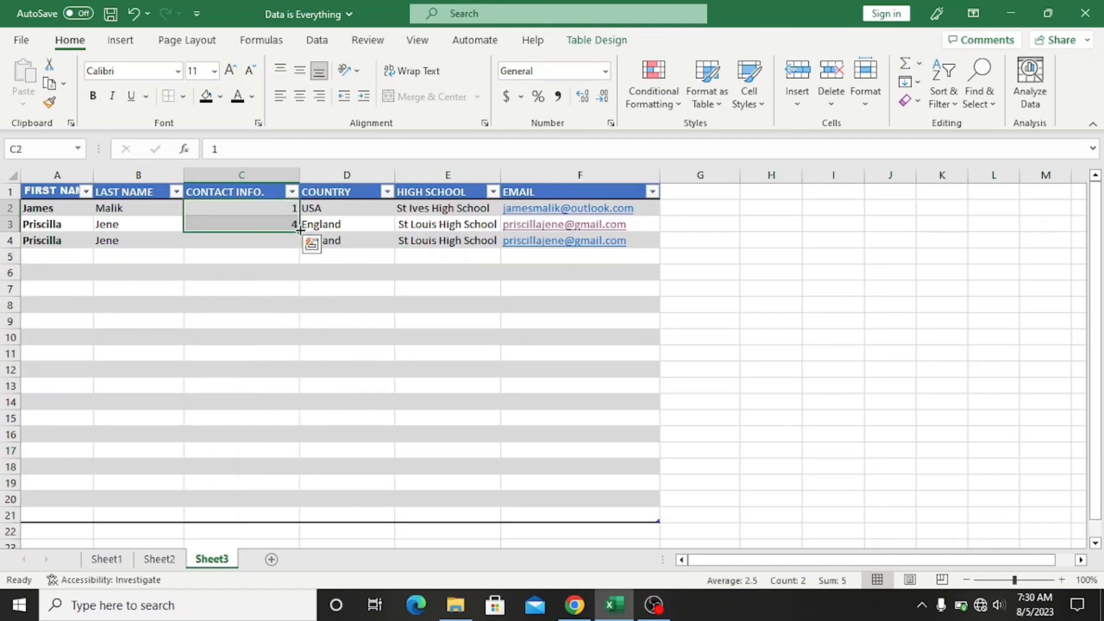
double_click(300, 230)
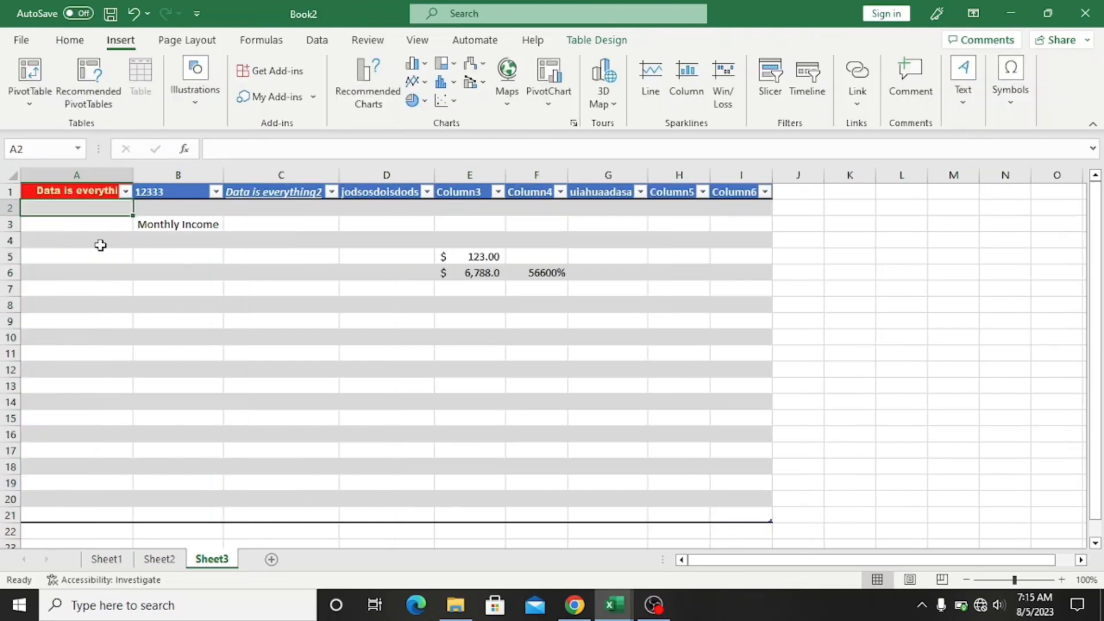
Step: Preview the Illustrations, Maps, PivotChart and 3D Map insert options, then show Page Layout
click(187, 112)
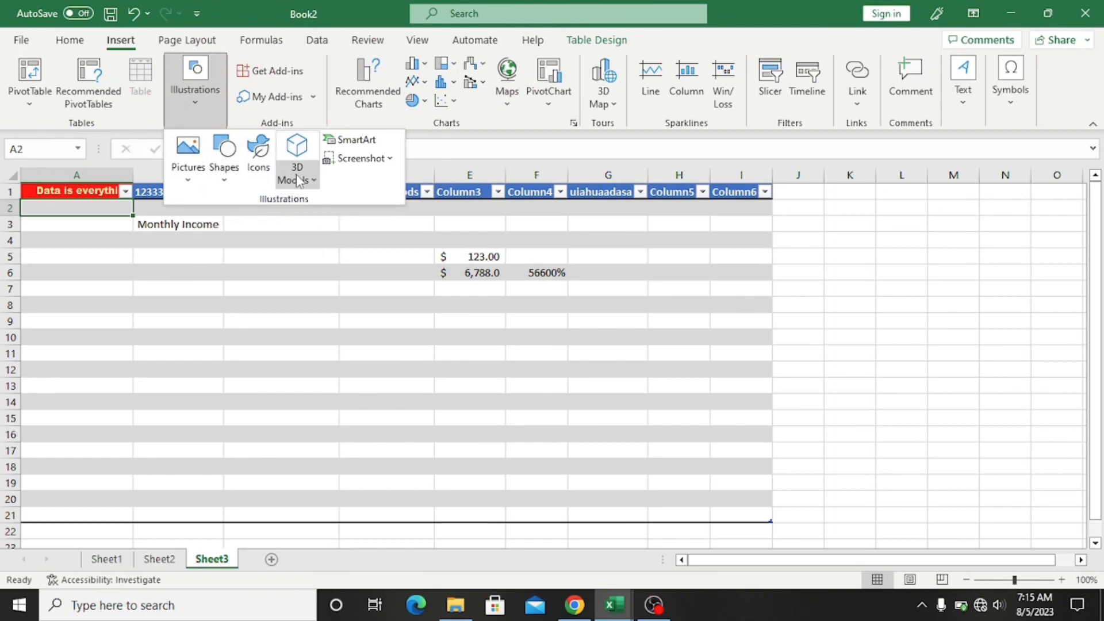
click(285, 297)
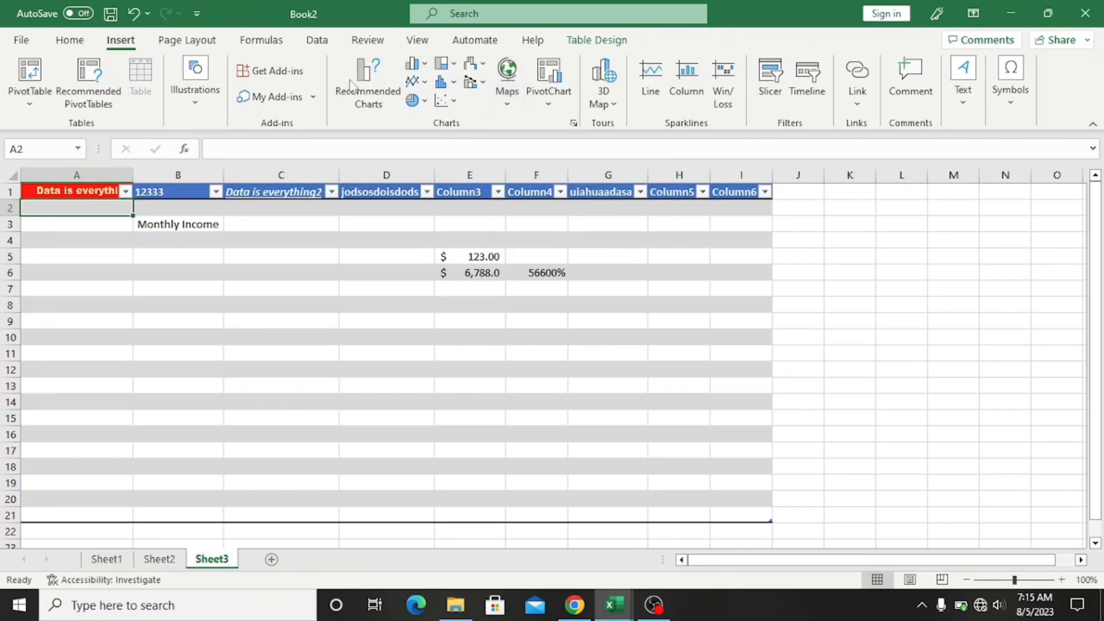
click(509, 108)
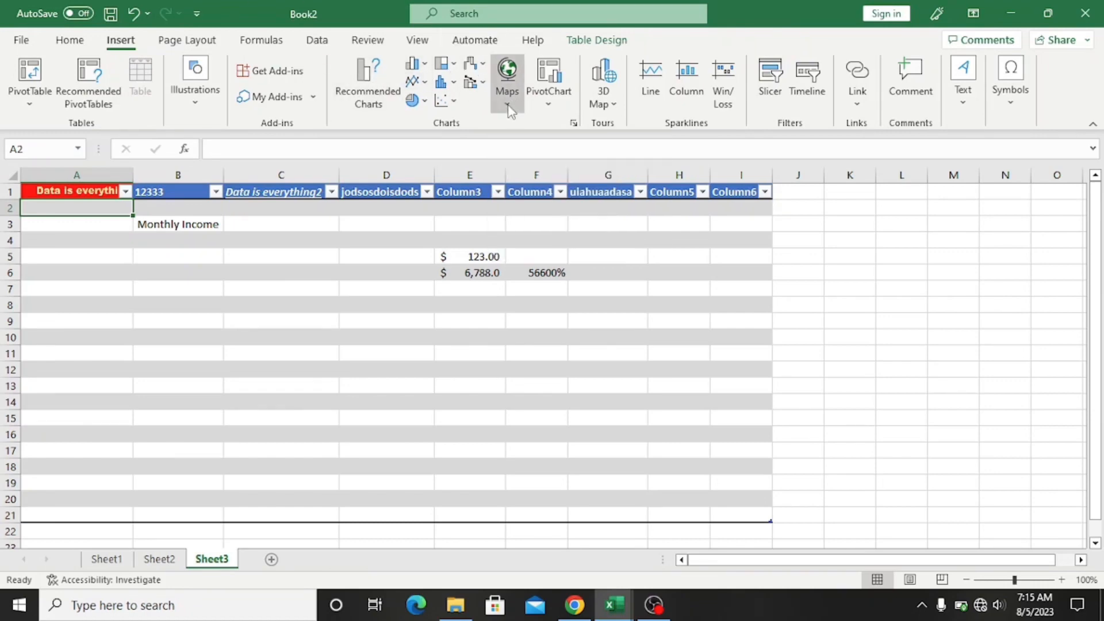
click(548, 103)
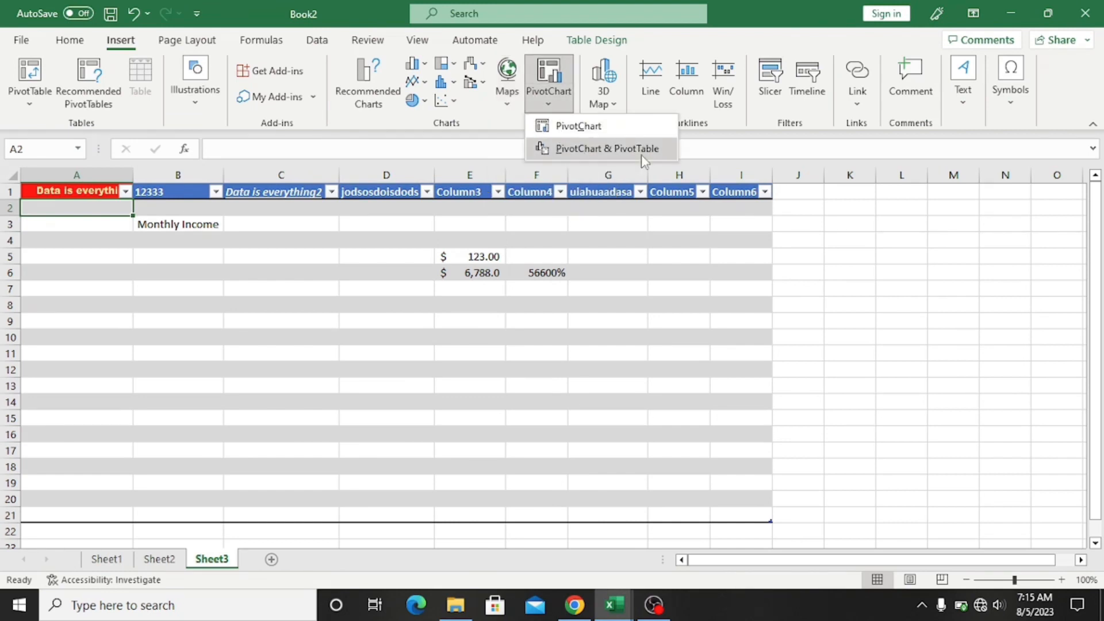
click(613, 106)
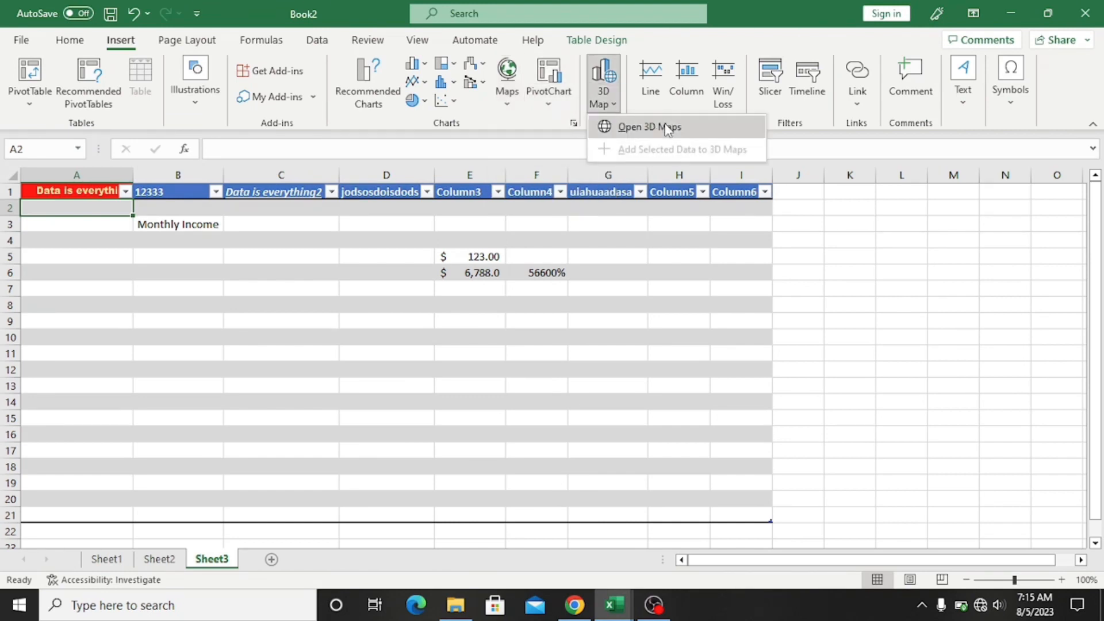
click(190, 42)
click(192, 42)
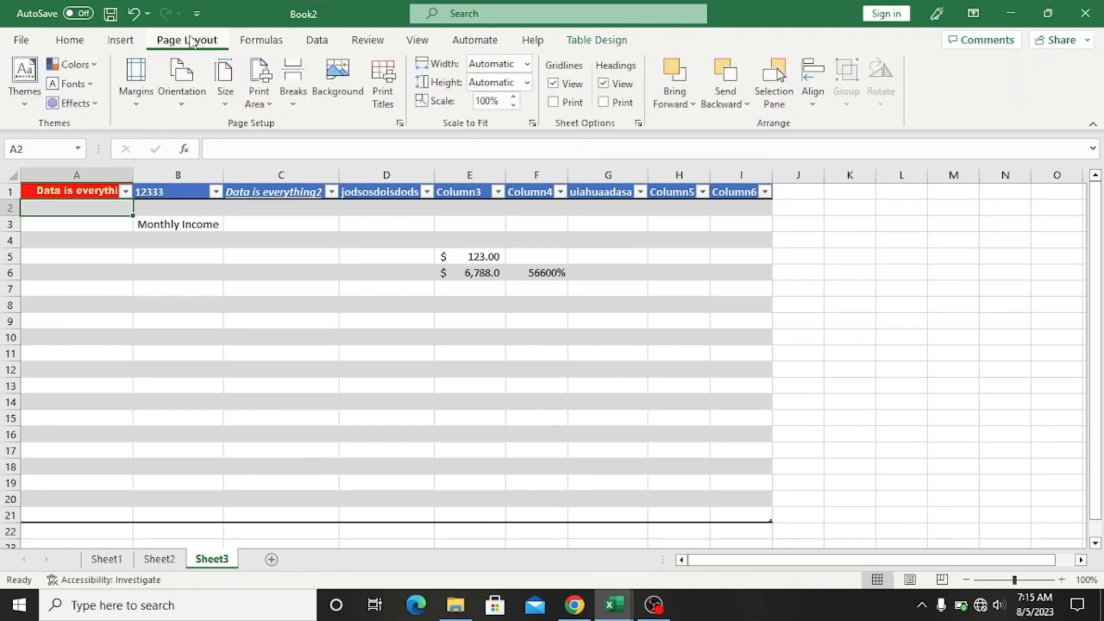
Step: Preview the Size, Orientation, Margins and Colors choices without applying any, then show Formulas
click(223, 110)
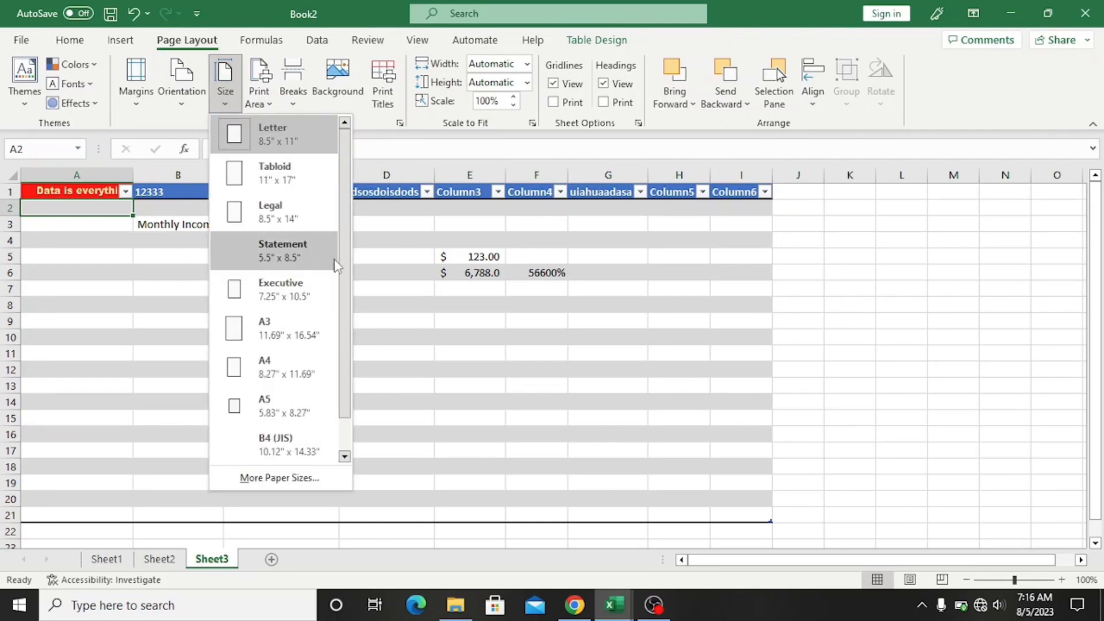
scroll(336, 299, down, 1)
scroll(341, 300, up, 1)
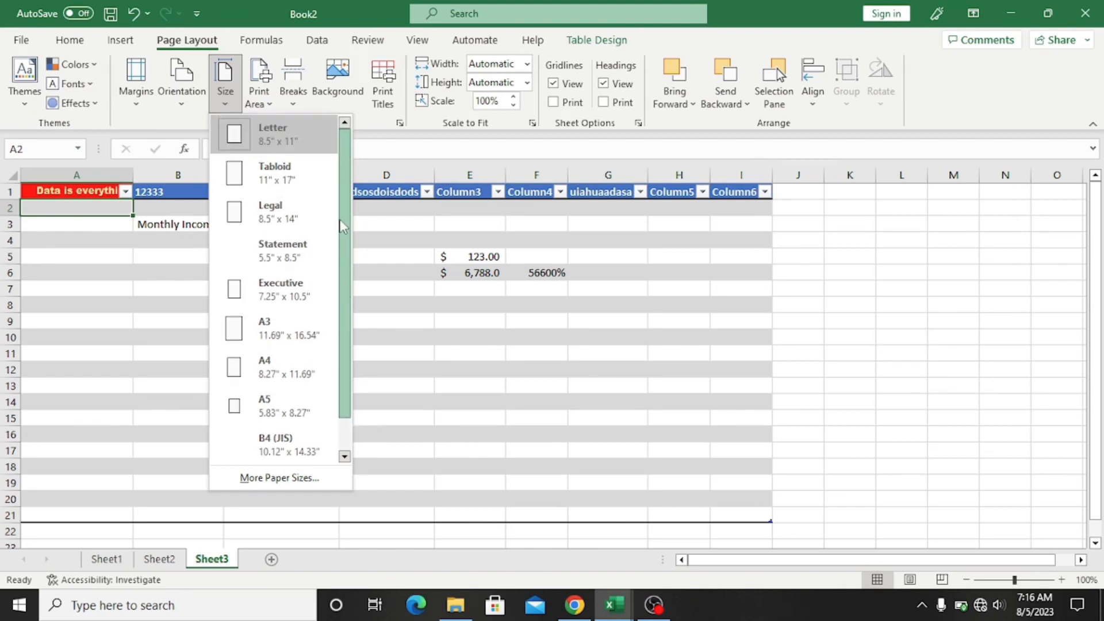
click(197, 104)
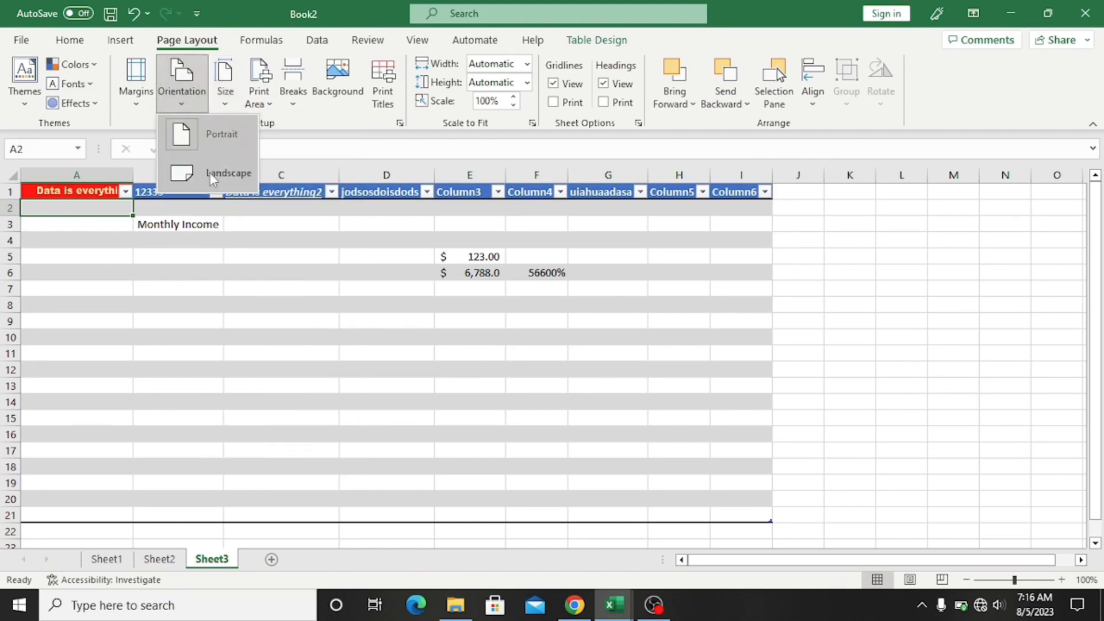
click(136, 106)
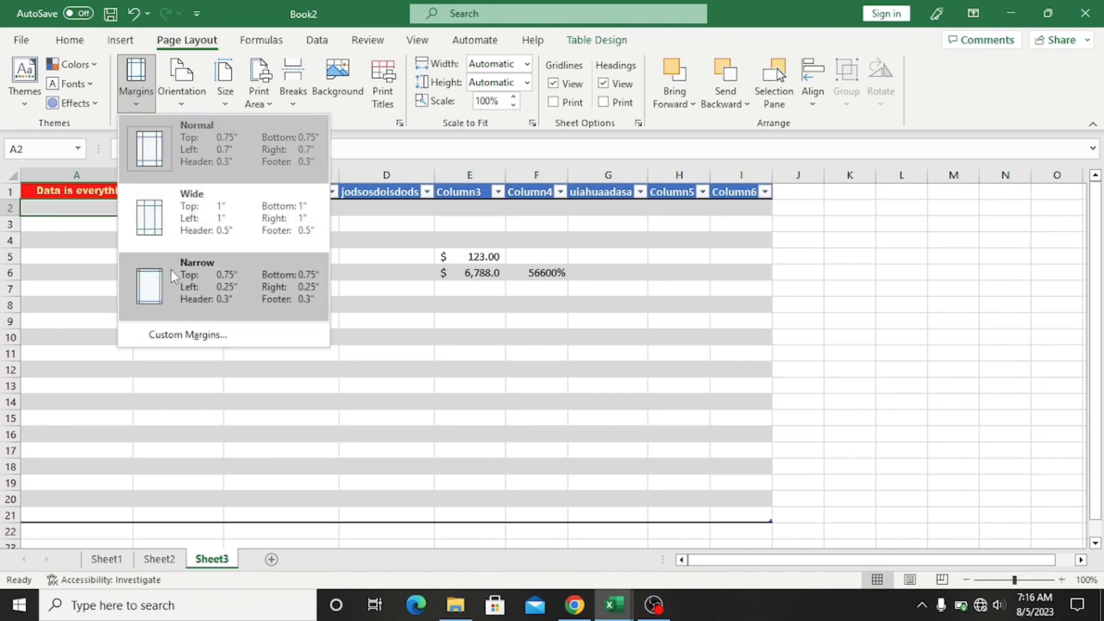
click(94, 68)
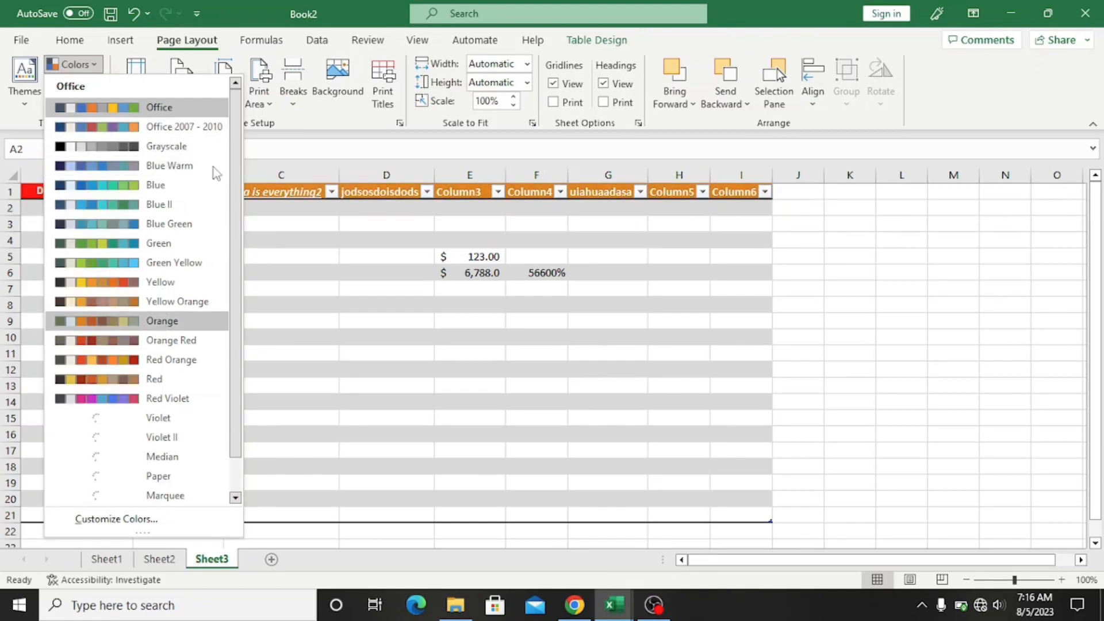
click(301, 122)
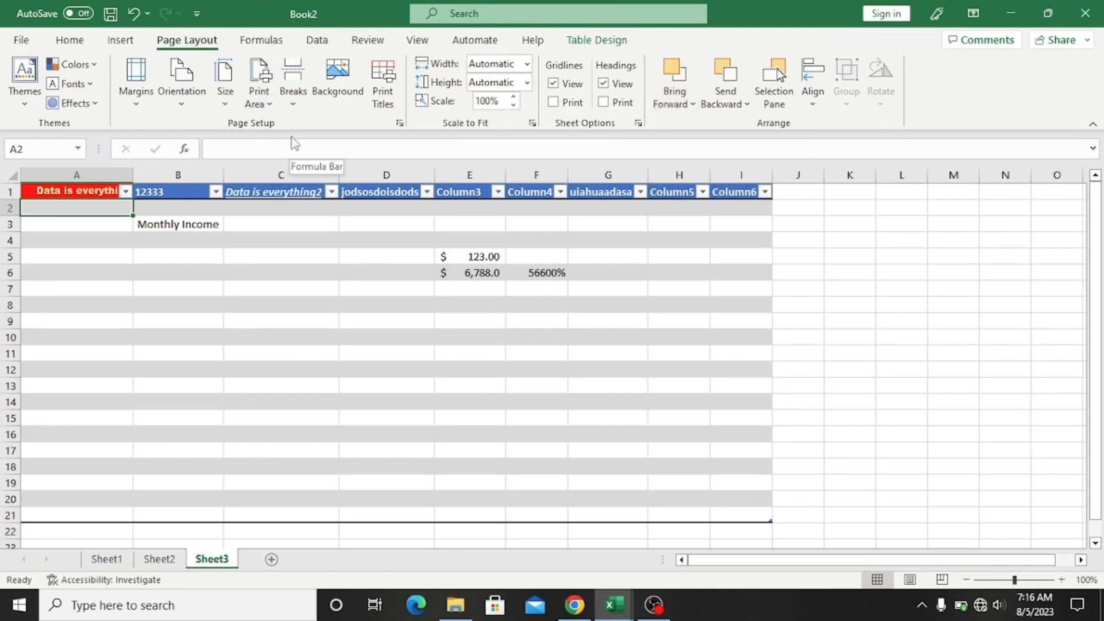
click(279, 51)
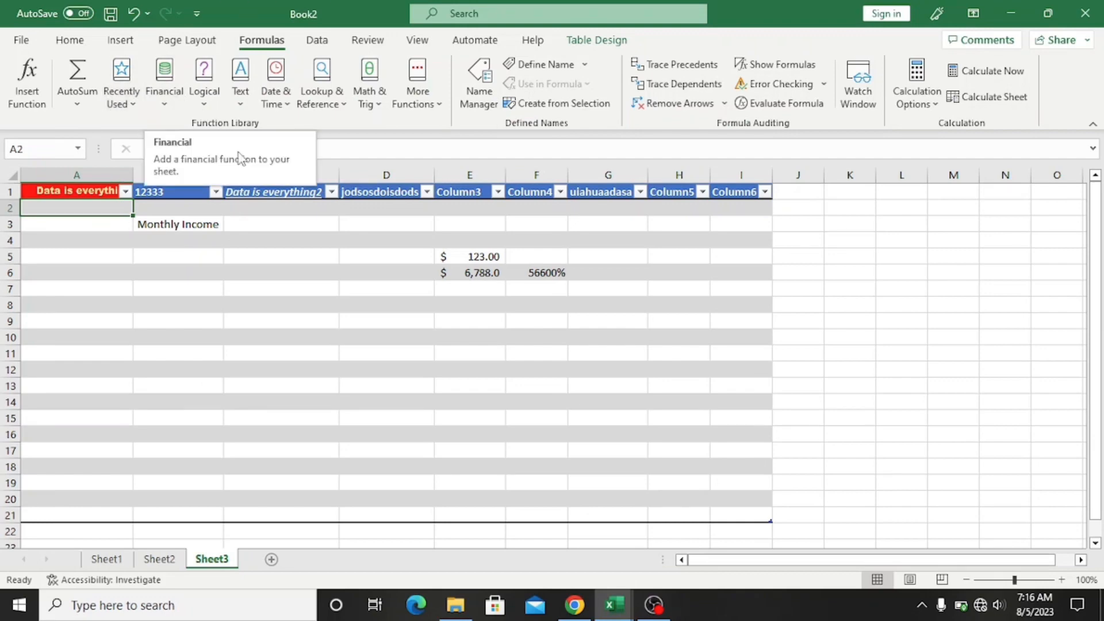
click(75, 294)
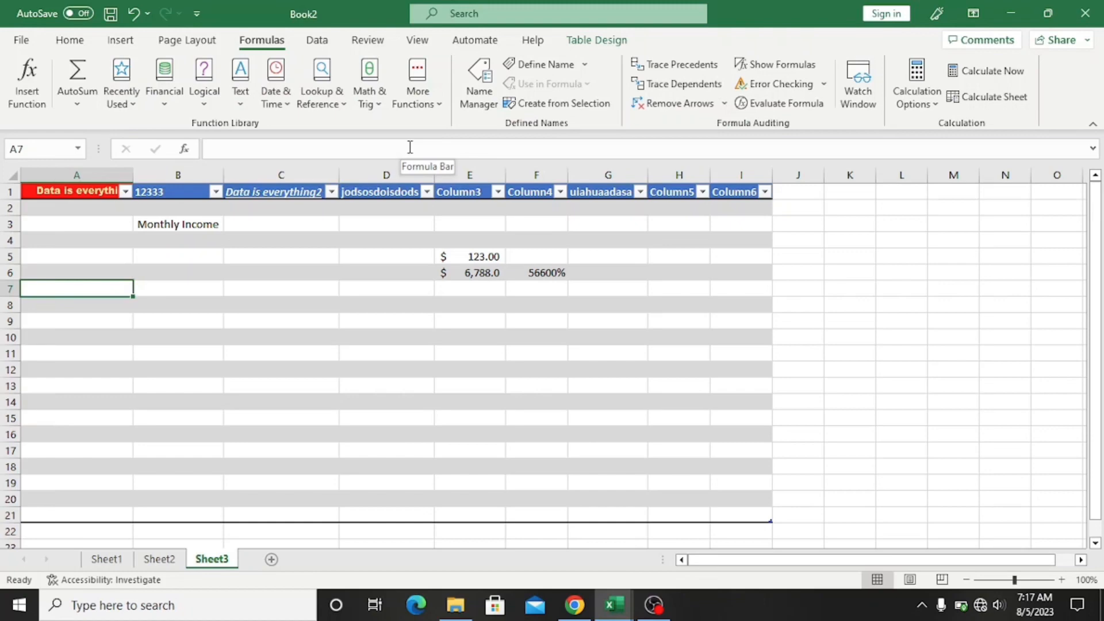
click(281, 273)
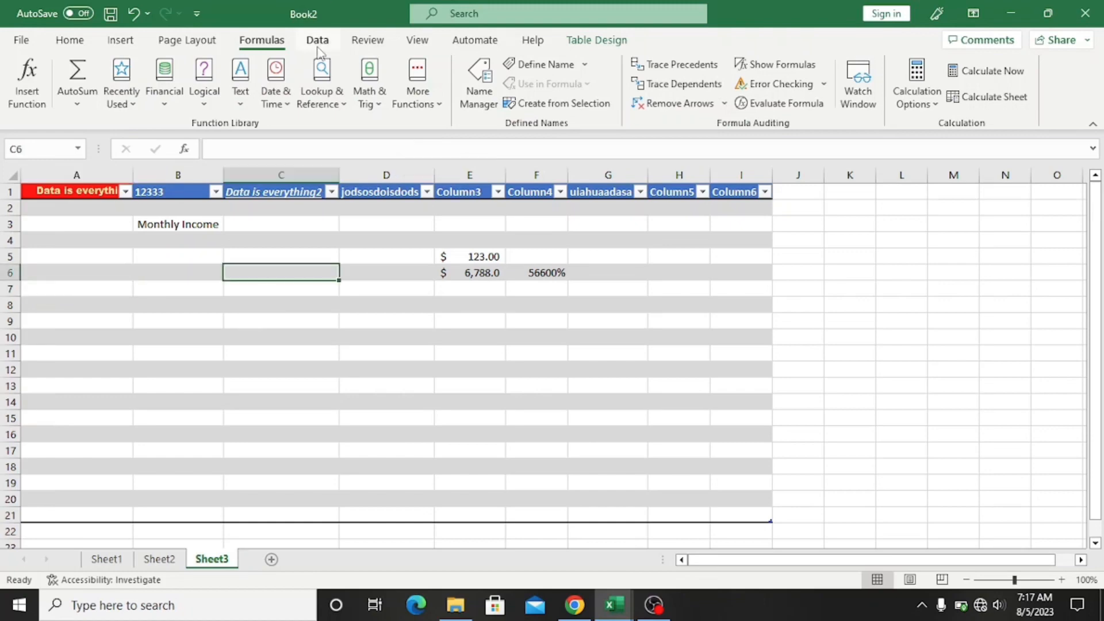
click(318, 40)
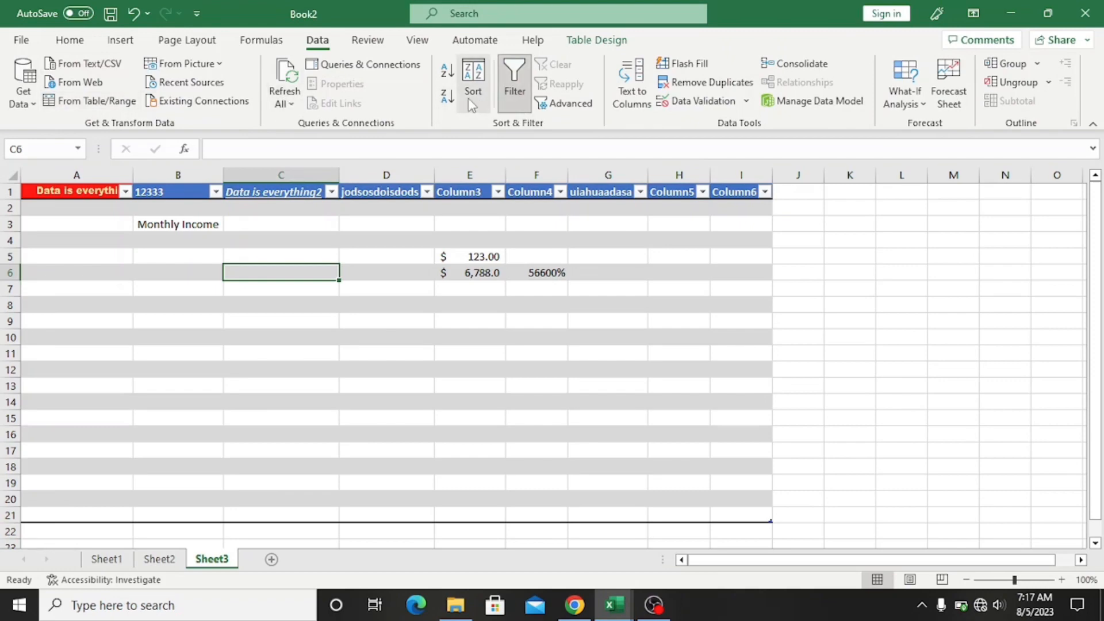
click(178, 289)
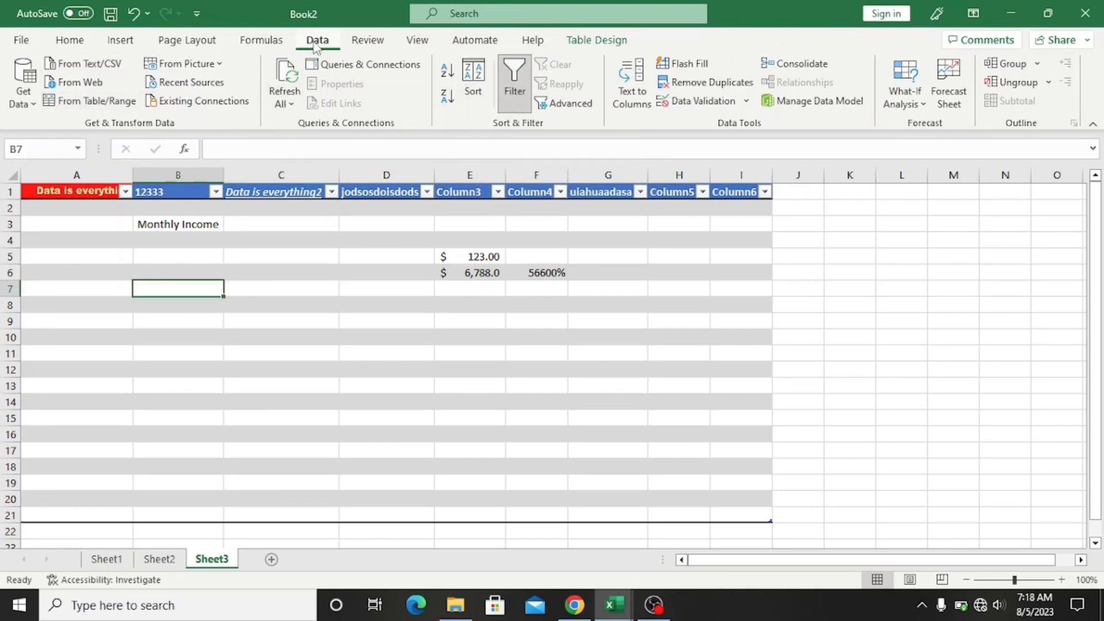
click(264, 42)
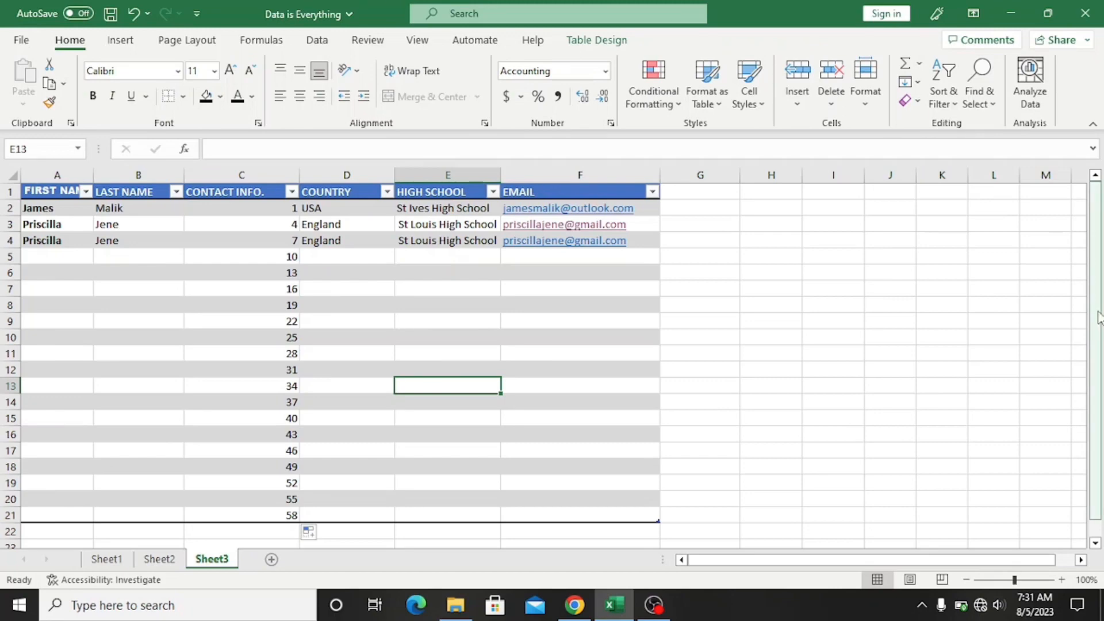
Step: Scroll the Data is Everything sheet down and back up to review the 1–58 series
drag(1098, 343, 1098, 356)
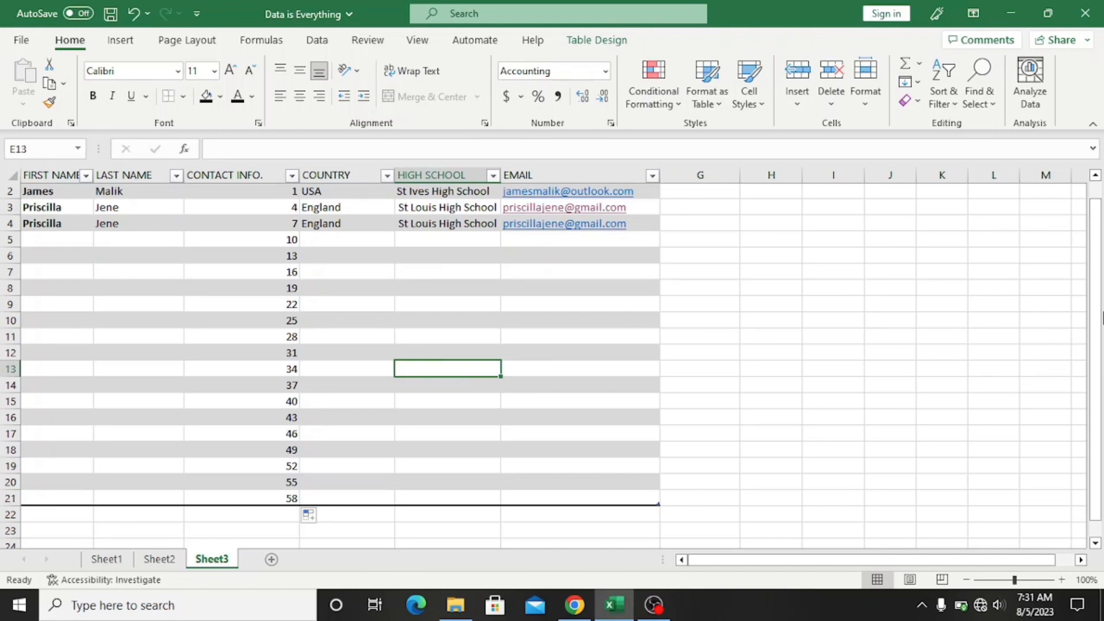
drag(1103, 316, 1103, 286)
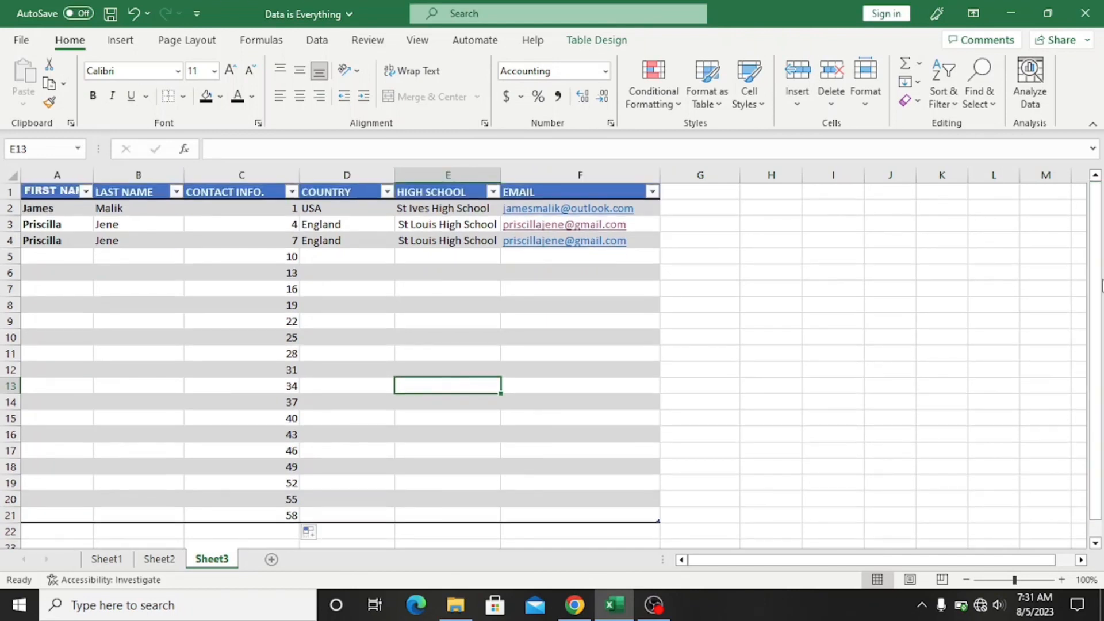